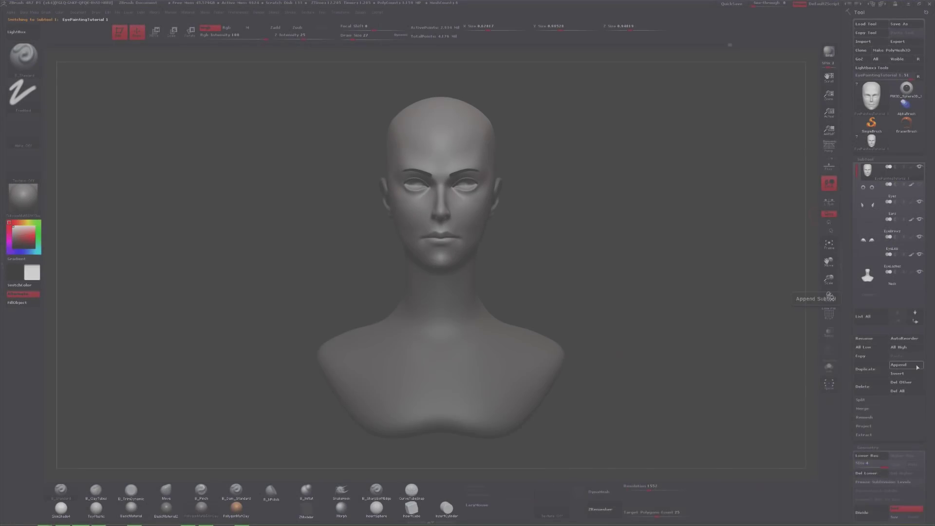
Append a sphere subtool and scale and position it as a pair of eyeballs in the head's eye sockets.
{"action": "left_click", "coordinate": [829, 366]}
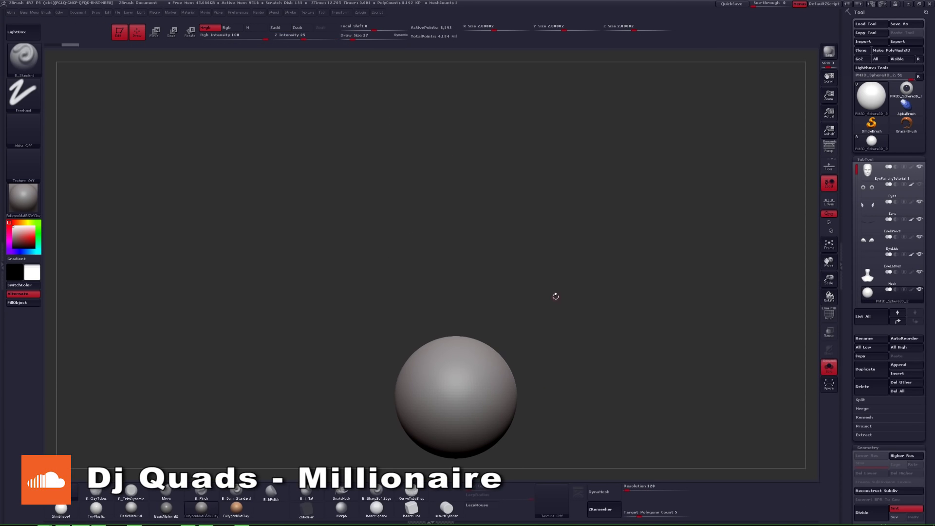
{"action": "key", "text": "r"}
{"action": "left_click_drag", "start_coordinate": [555, 297], "coordinate": [574, 308], "text": "shift"}
{"action": "left_click", "coordinate": [424, 161]}
{"action": "key", "text": "shift+f"}
{"action": "left_click", "coordinate": [829, 368]}
{"action": "left_click_drag", "start_coordinate": [468, 409], "coordinate": [526, 161]}
{"action": "key", "text": "w"}
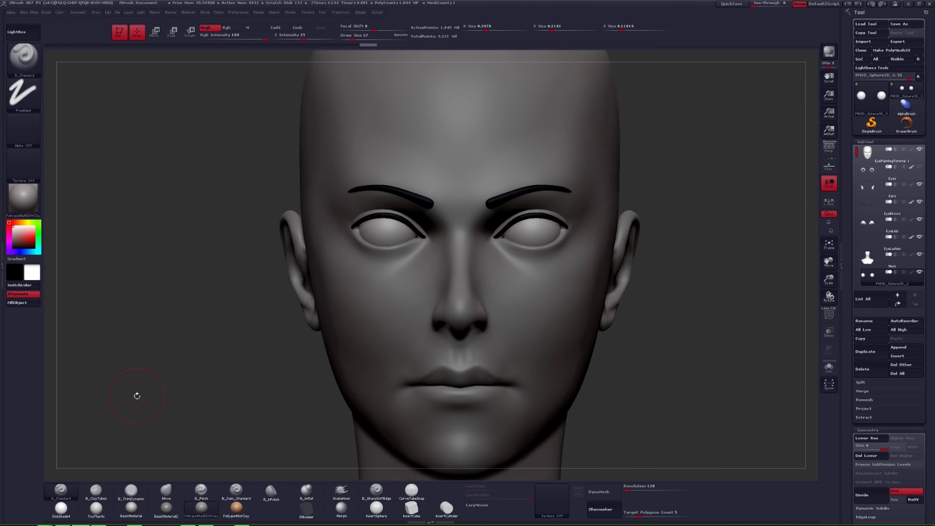
Try the SkinShade4 material, choose ToyPlastic instead, and set the brush to Mrgb with Zadd off.
{"action": "left_click", "coordinate": [59, 508]}
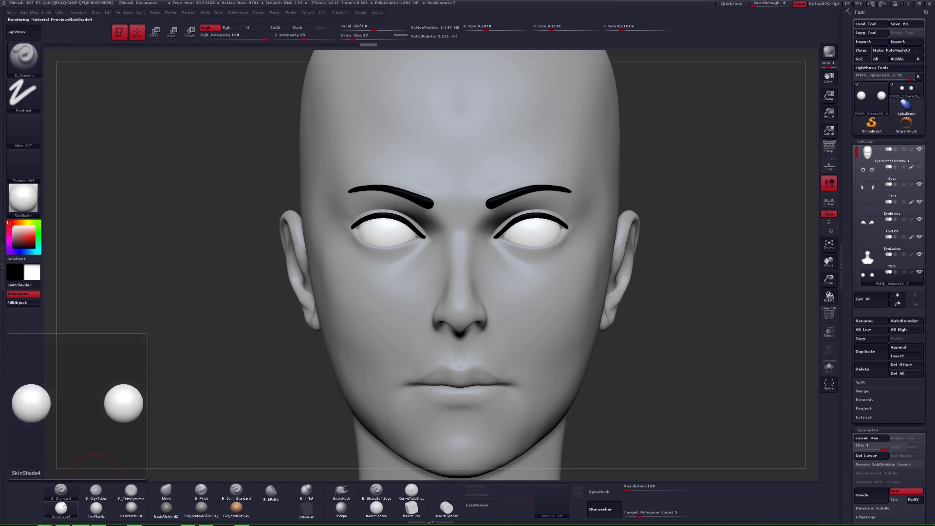
{"action": "left_click", "coordinate": [97, 509]}
{"action": "left_click", "coordinate": [35, 199]}
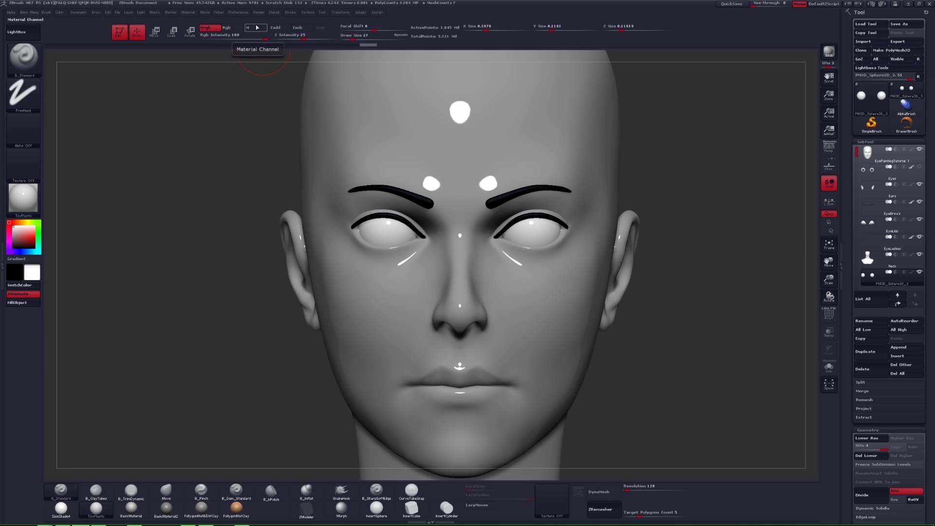
{"action": "left_click", "coordinate": [213, 27]}
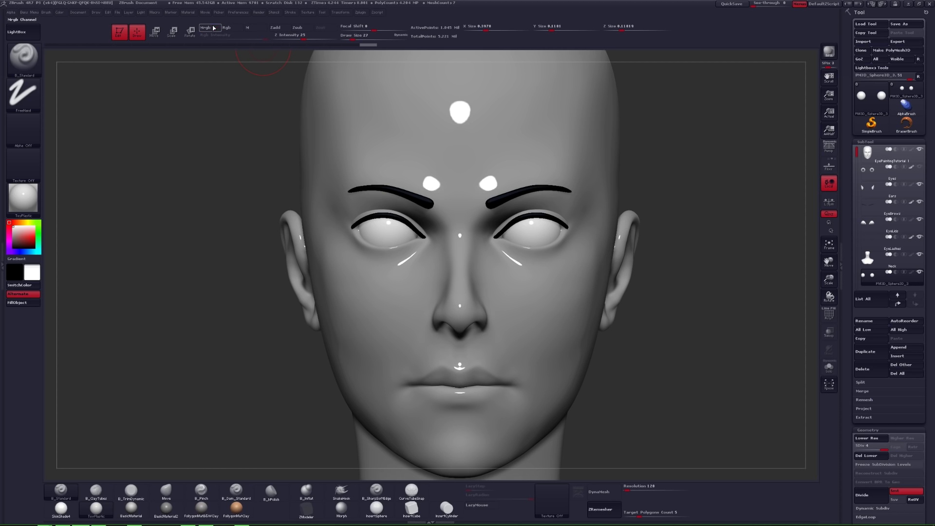
{"action": "left_click", "coordinate": [276, 28]}
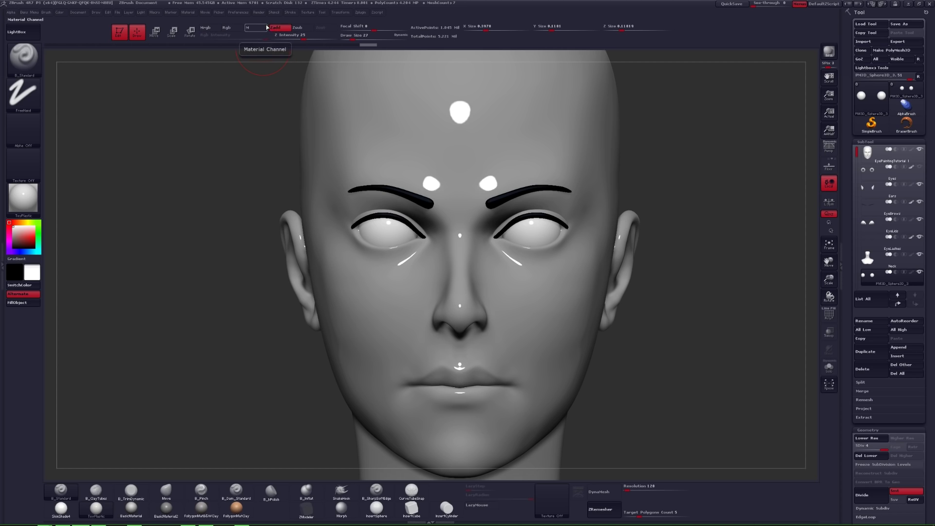
{"action": "left_click", "coordinate": [207, 28]}
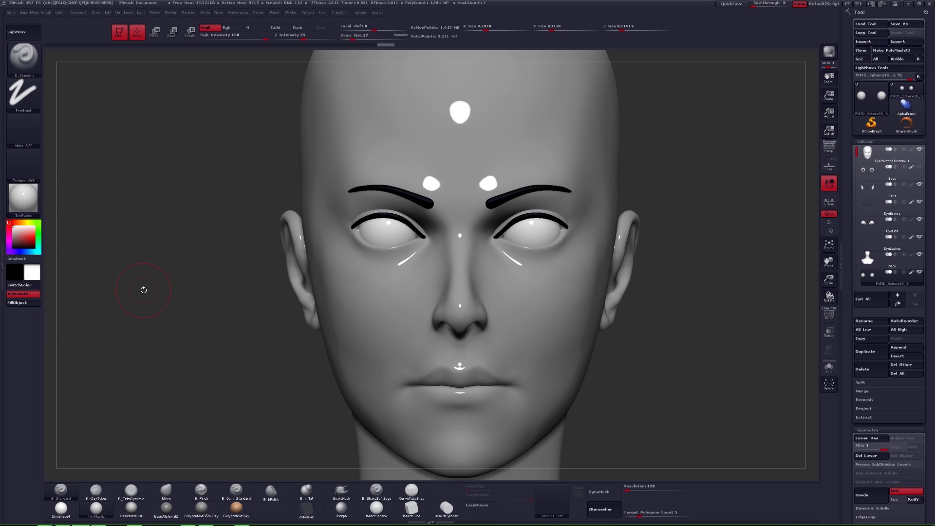
Isolate the eyeballs and mask their front caps from a side view to outline the irises.
{"action": "key", "text": "shift+s"}
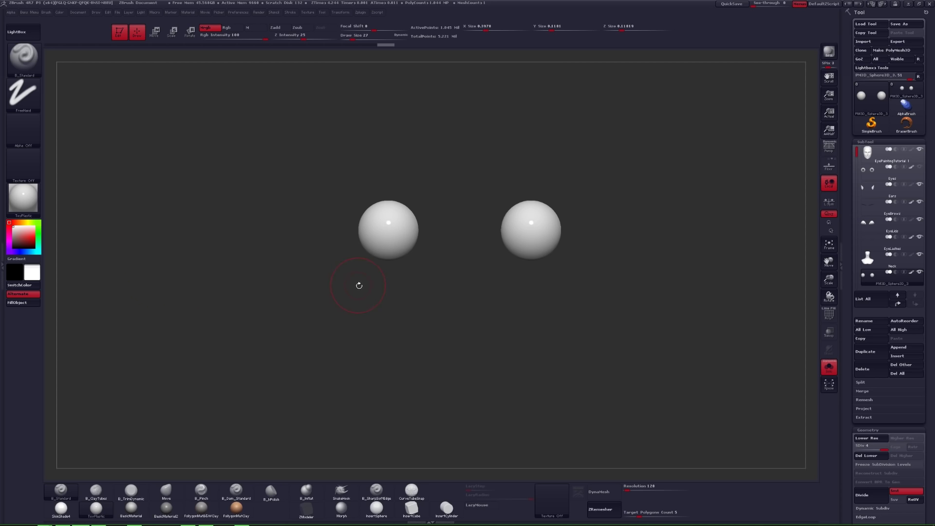
{"action": "left_click_drag", "start_coordinate": [359, 285], "coordinate": [398, 291]}
{"action": "key", "text": "alt+s"}
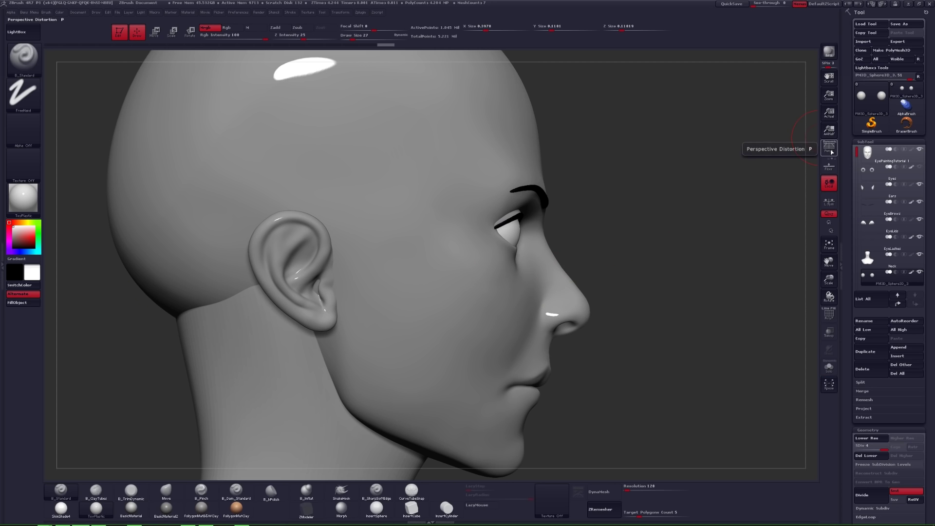
{"action": "key", "text": "alt+s"}
{"action": "key", "text": "alt+s"}
{"action": "left_click_drag", "start_coordinate": [581, 176], "coordinate": [517, 287], "text": "ctrl"}
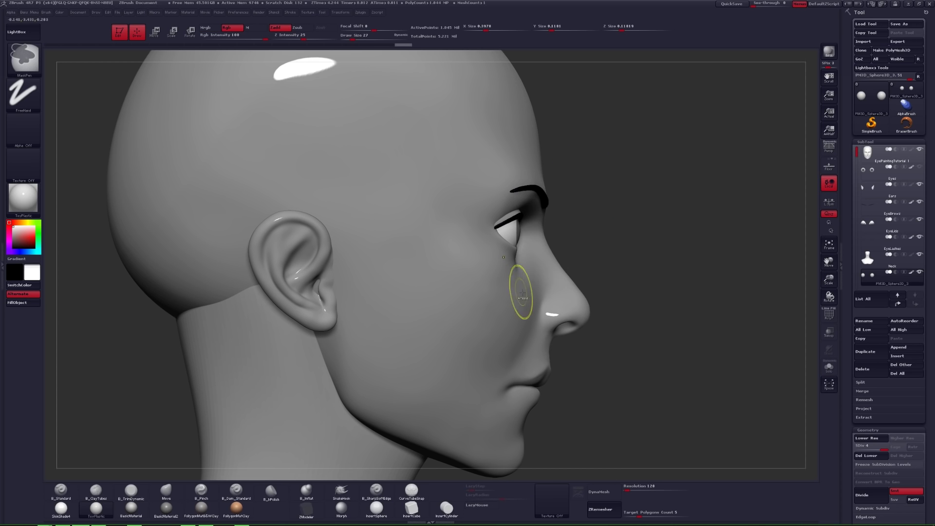
{"action": "left_click_drag", "start_coordinate": [701, 267], "coordinate": [619, 258]}
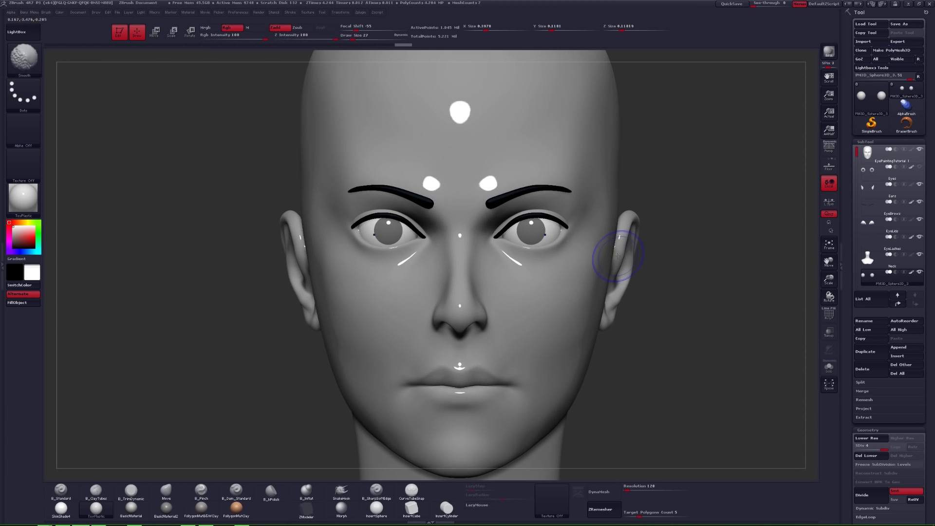
{"action": "left_click_drag", "start_coordinate": [258, 258], "coordinate": [584, 246]}
Enlarge the masked front caps of the eyeballs in two passes from the side view.
{"action": "key", "text": "alt+s"}
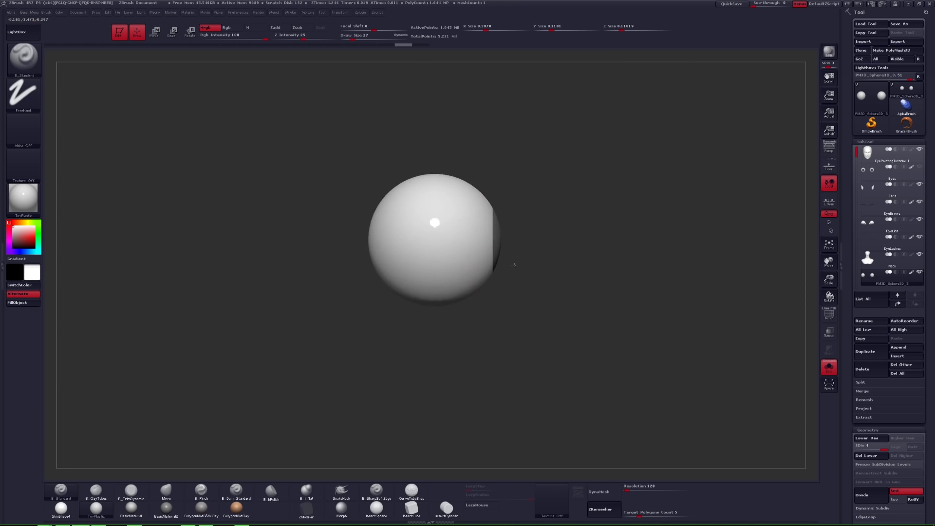
{"action": "left_click_drag", "start_coordinate": [550, 185], "coordinate": [477, 325], "text": "ctrl"}
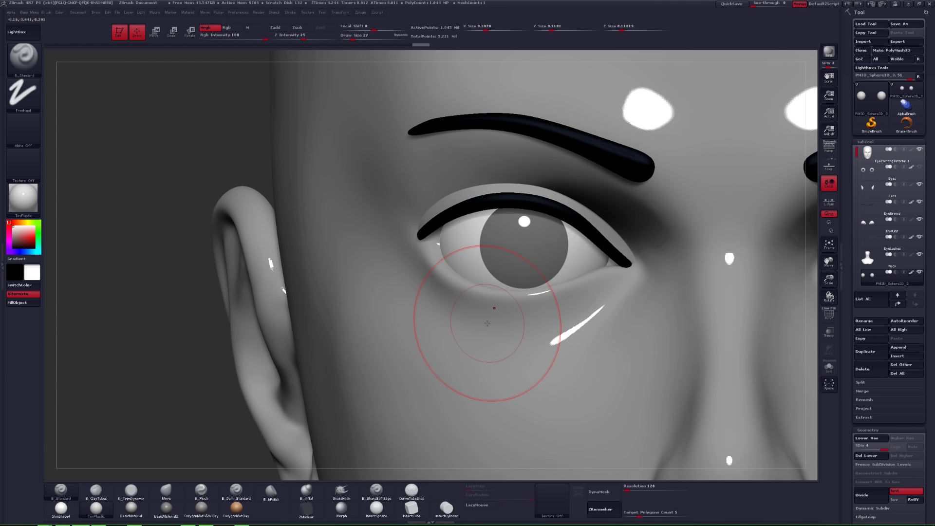
{"action": "key", "text": "alt+s"}
{"action": "right_click_drag", "start_coordinate": [490, 316], "coordinate": [541, 256]}
{"action": "key", "text": "alt+s"}
{"action": "left_click_drag", "start_coordinate": [576, 176], "coordinate": [505, 350], "text": "ctrl"}
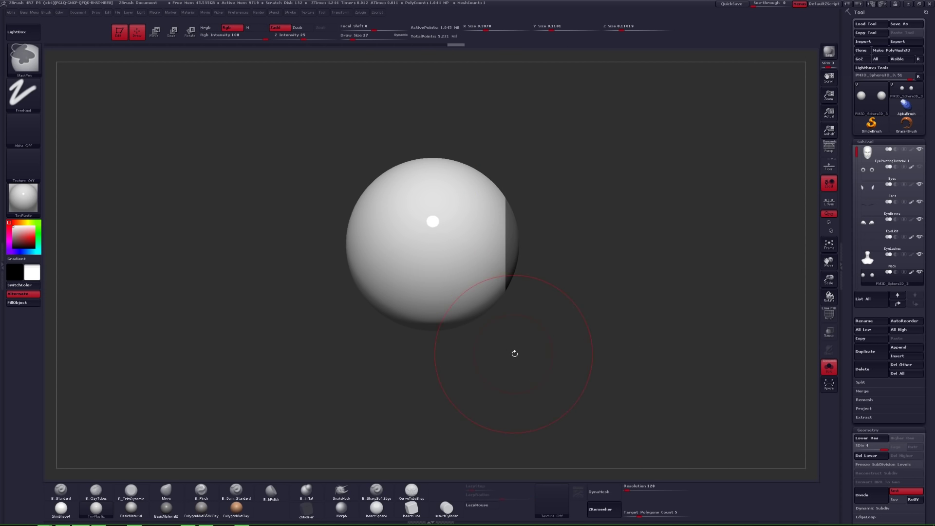
{"action": "key", "text": "alt+s"}
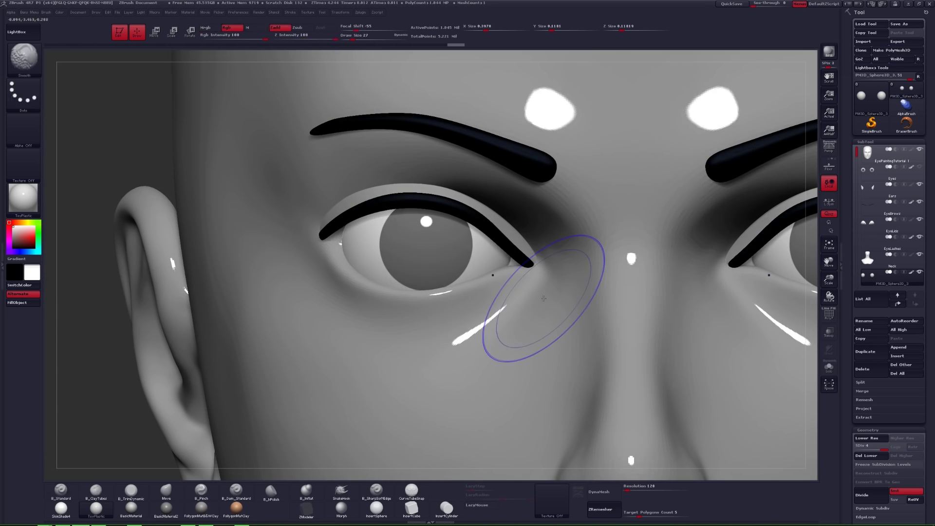
{"action": "mouse_move", "coordinate": [544, 299]}
{"action": "right_mouse_down", "text": "ctrl"}
{"action": "mouse_move", "coordinate": [726, 219]}
{"action": "mouse_move", "coordinate": [652, 205]}
{"action": "right_mouse_up", "text": "ctrl"}
{"action": "key", "text": "ctrl"}
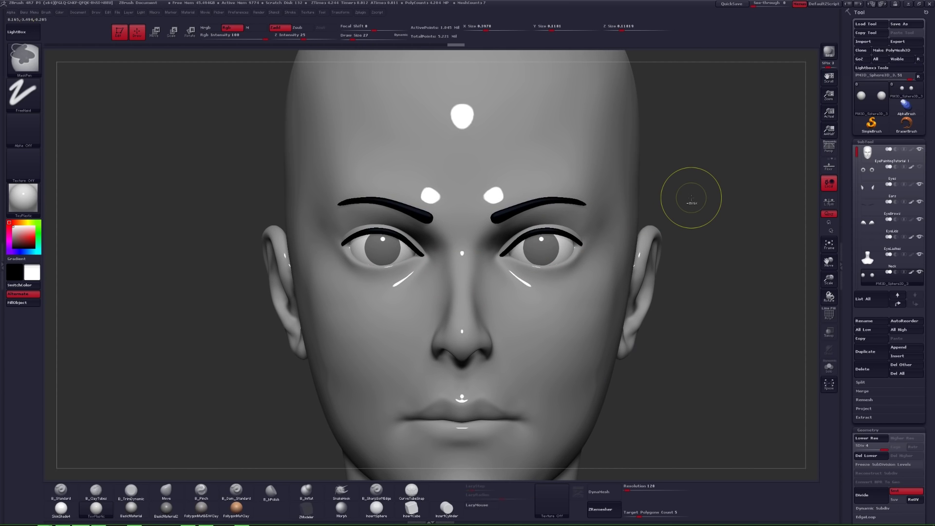
Invert the eyeball mask, fill the exposed iris circles with black, and clear the mask.
{"action": "left_click", "coordinate": [692, 197], "text": "ctrl"}
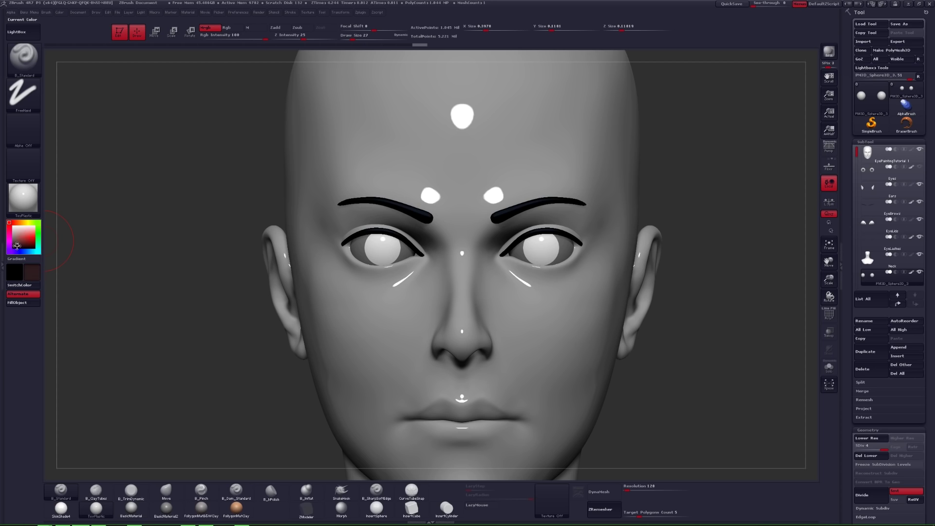
{"action": "left_click", "coordinate": [12, 251]}
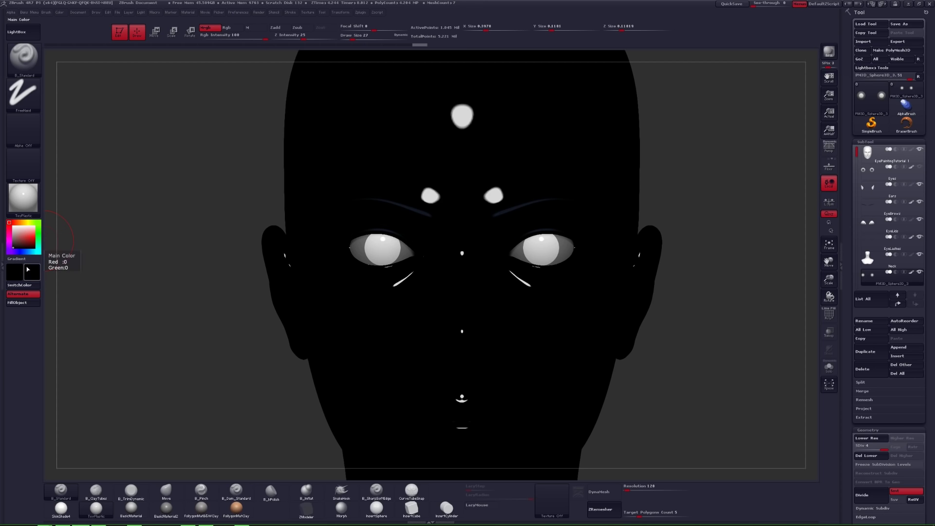
{"action": "left_click", "coordinate": [24, 302]}
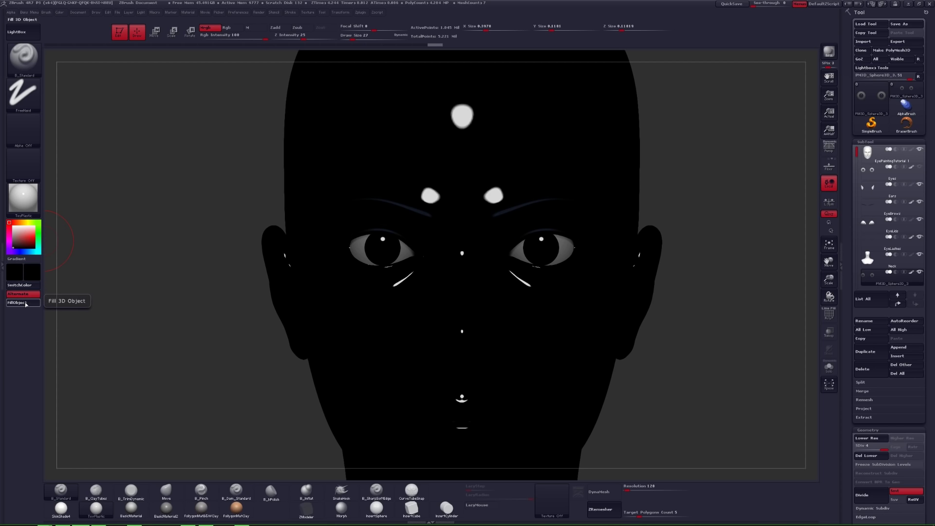
{"action": "left_click", "coordinate": [14, 227]}
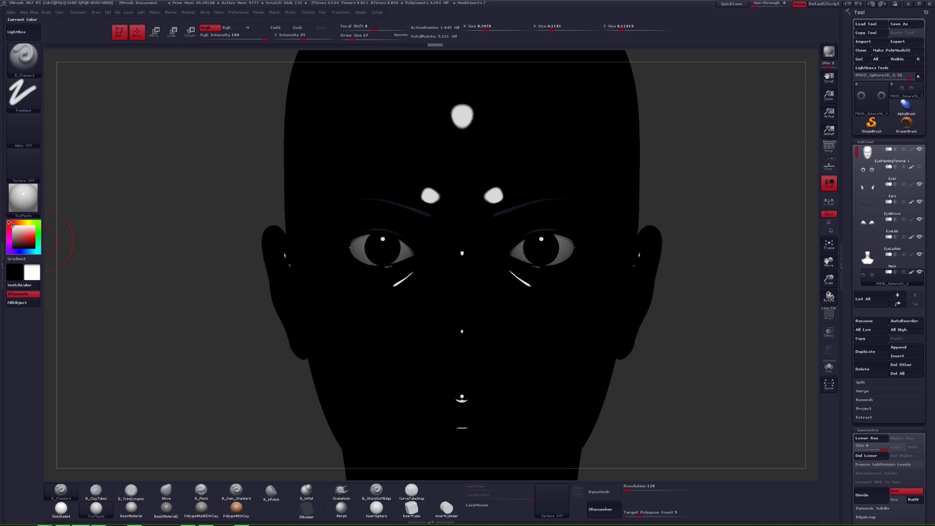
{"action": "left_click_drag", "start_coordinate": [147, 205], "coordinate": [200, 342], "text": "ctrl"}
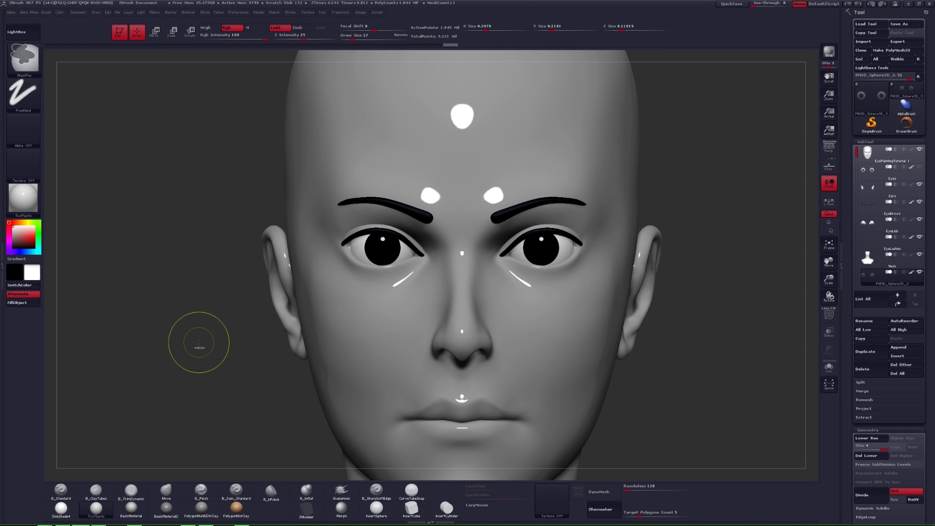
Switch to the grey polygon clay material and set up the Eyes2 subtool for Rgb-only painting in bright blue.
{"action": "left_click", "coordinate": [207, 507]}
{"action": "left_click_drag", "start_coordinate": [228, 369], "coordinate": [175, 326], "text": "alt"}
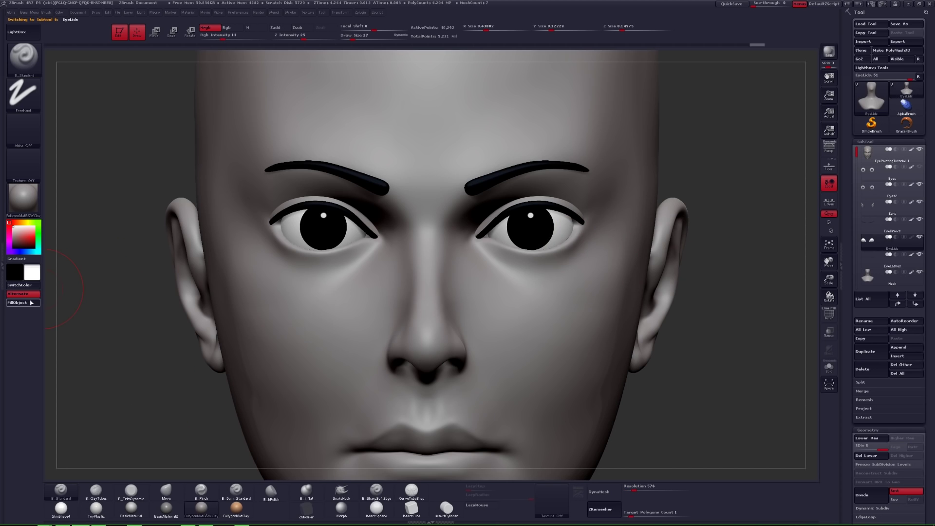
{"action": "left_click", "coordinate": [541, 227], "text": "alt"}
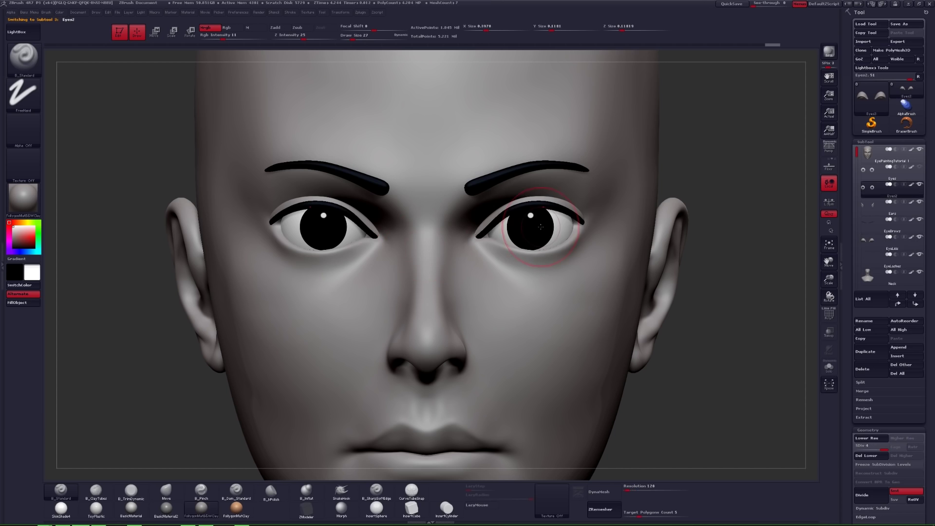
{"action": "left_click", "coordinate": [229, 28]}
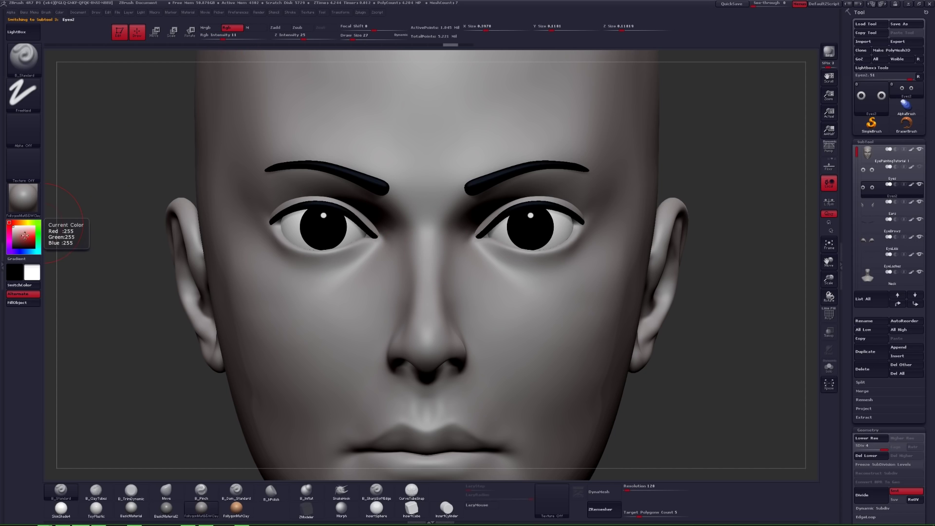
{"action": "left_click", "coordinate": [31, 249]}
{"action": "left_click", "coordinate": [27, 251]}
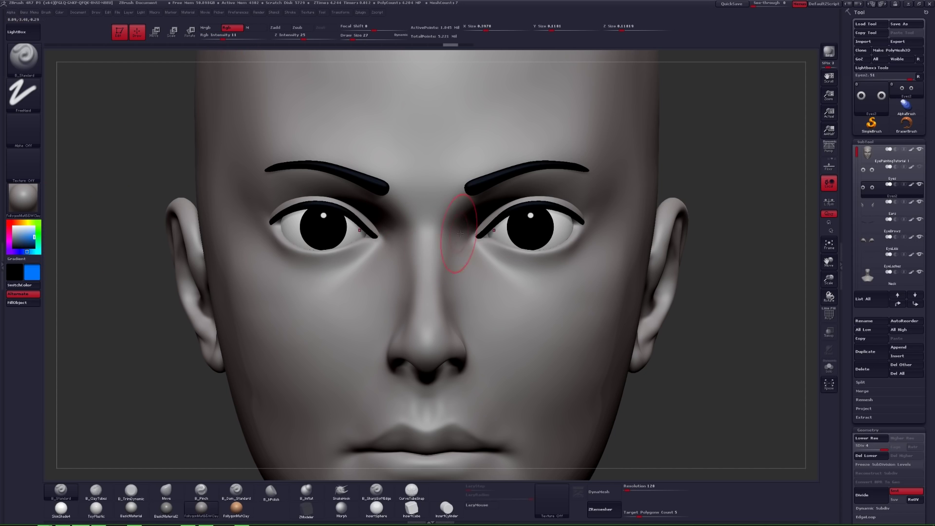
Paint the isolated eyeballs' black irises bright blue with a soft brush at draw size 20, leaving dark rims.
{"action": "key", "text": "shift+f"}
{"action": "key", "text": "shift+f"}
{"action": "key", "text": "shift+s"}
{"action": "left_click_drag", "start_coordinate": [576, 225], "coordinate": [661, 244], "text": "alt"}
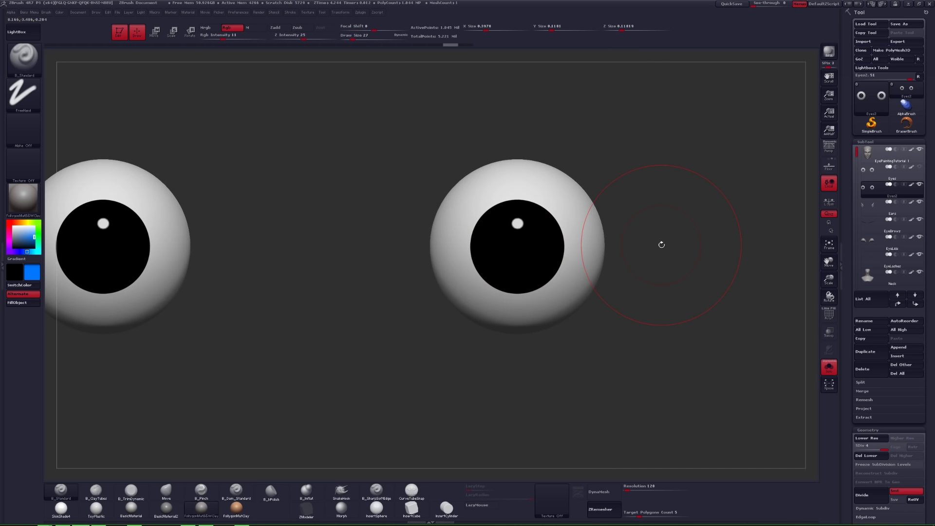
{"action": "key", "text": "shift+f"}
{"action": "key", "text": "space"}
{"action": "key", "text": "space"}
{"action": "left_click_drag", "start_coordinate": [529, 249], "coordinate": [517, 249]}
{"action": "key", "text": "shift+f"}
{"action": "key", "text": "space"}
{"action": "left_click", "coordinate": [518, 247]}
{"action": "key", "text": "shift+f"}
{"action": "key", "text": "shift+f"}
{"action": "key", "text": "ctrl+z"}
{"action": "left_click", "coordinate": [517, 249]}
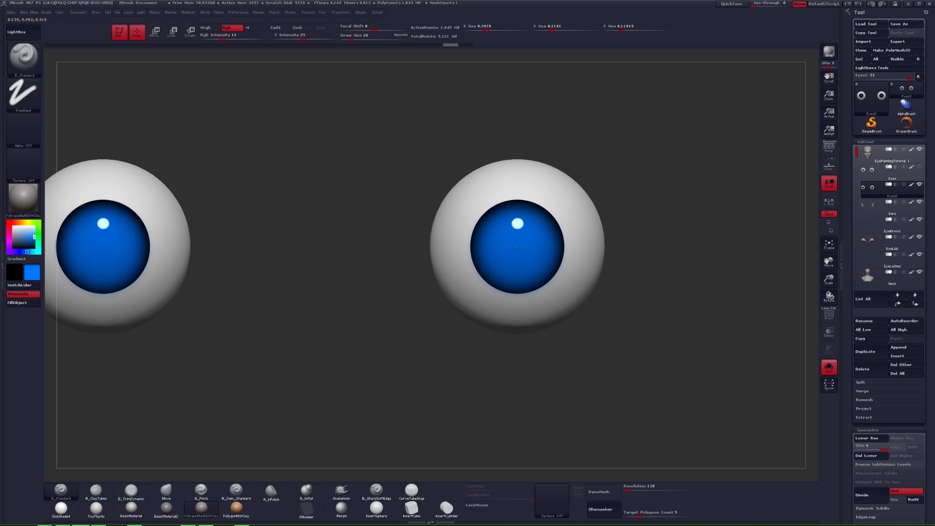
Examine the blue irises on the full head, with and without perspective distortion.
{"action": "right_click_drag", "start_coordinate": [531, 262], "coordinate": [604, 227], "text": "ctrl"}
{"action": "key", "text": "alt+s"}
{"action": "key", "text": "p"}
{"action": "right_click_drag", "start_coordinate": [718, 228], "coordinate": [711, 263], "text": "ctrl"}
{"action": "left_click", "coordinate": [827, 149]}
{"action": "right_click_drag", "start_coordinate": [514, 202], "coordinate": [545, 312], "text": "ctrl"}
{"action": "key", "text": "alt+s"}
Paint progressively lighter blue in the middle of both irises with the brush at draw size 11.
{"action": "key", "text": "space"}
{"action": "left_click_drag", "start_coordinate": [570, 268], "coordinate": [566, 268]}
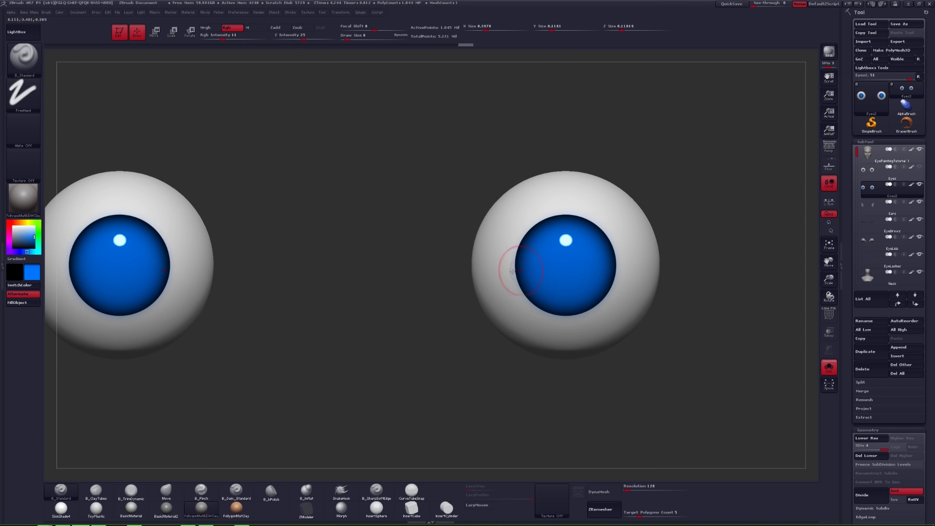
{"action": "key", "text": "space"}
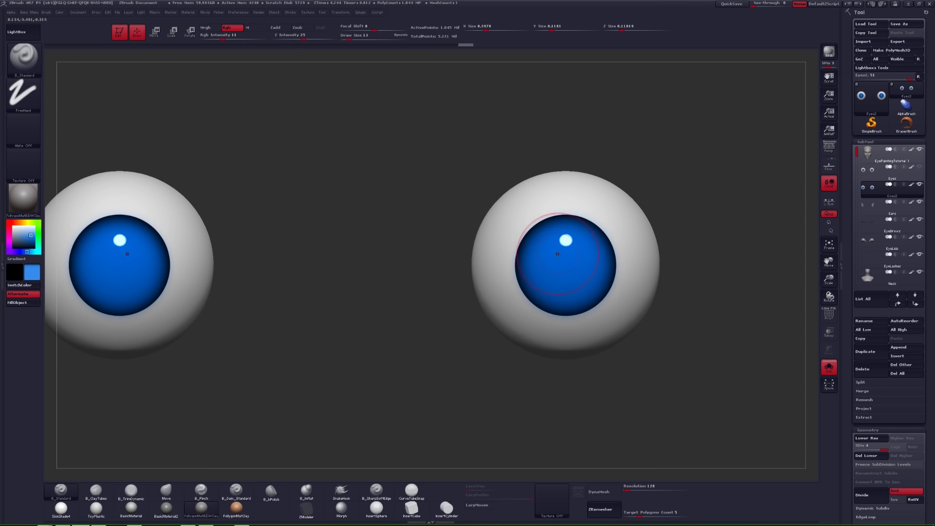
{"action": "key", "text": "shift+f"}
{"action": "key", "text": "shift+f"}
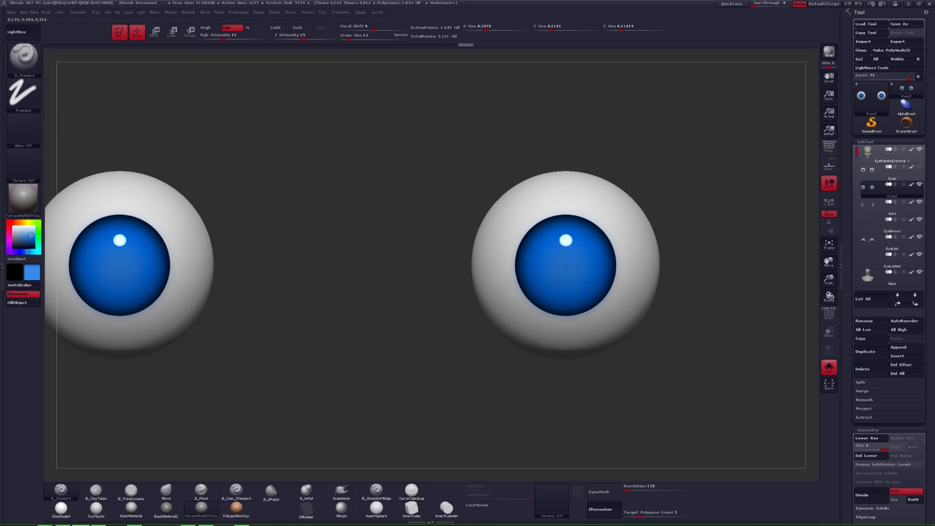
{"action": "left_click_drag", "start_coordinate": [566, 266], "coordinate": [566, 267]}
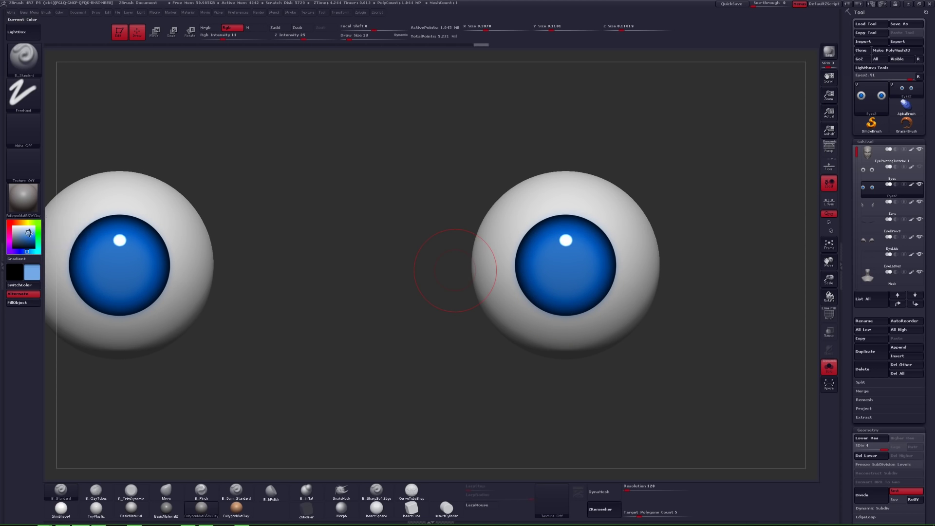
{"action": "key", "text": "ctrl+z"}
{"action": "left_click_drag", "start_coordinate": [566, 265], "coordinate": [567, 264]}
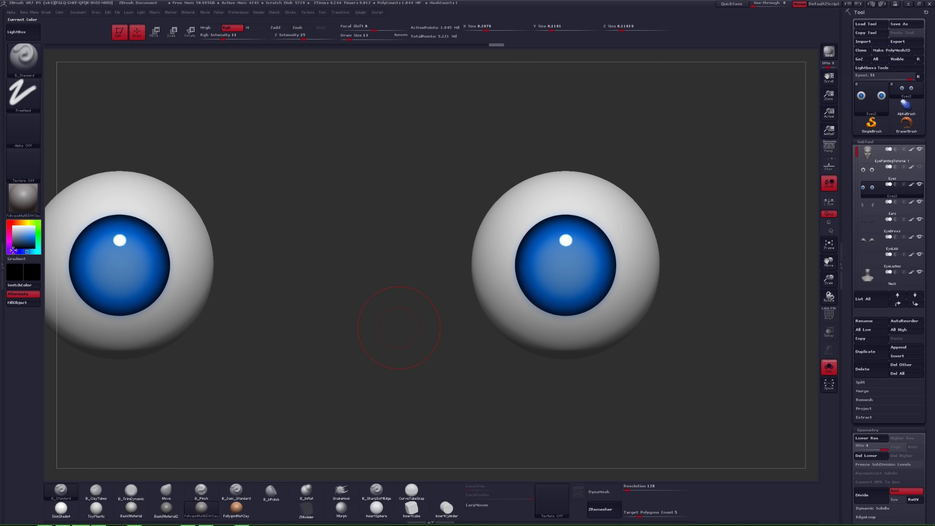
Paint soft black pupils in the centre of both irises with the brush at draw size 6.
{"action": "left_click_drag", "start_coordinate": [565, 266], "coordinate": [564, 277]}
{"action": "key", "text": "space"}
{"action": "key", "text": "shift+f"}
{"action": "key", "text": "shift+f"}
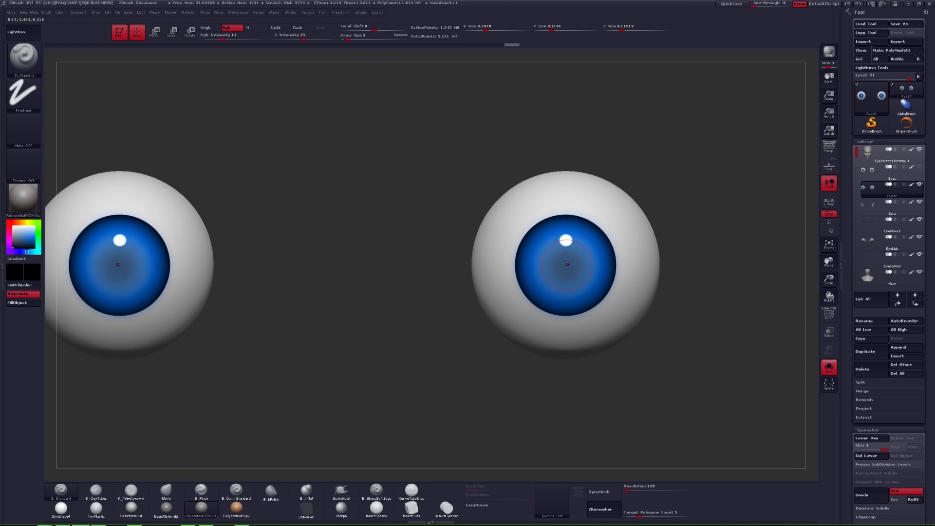
{"action": "key", "text": "shift+f"}
{"action": "key", "text": "shift+f"}
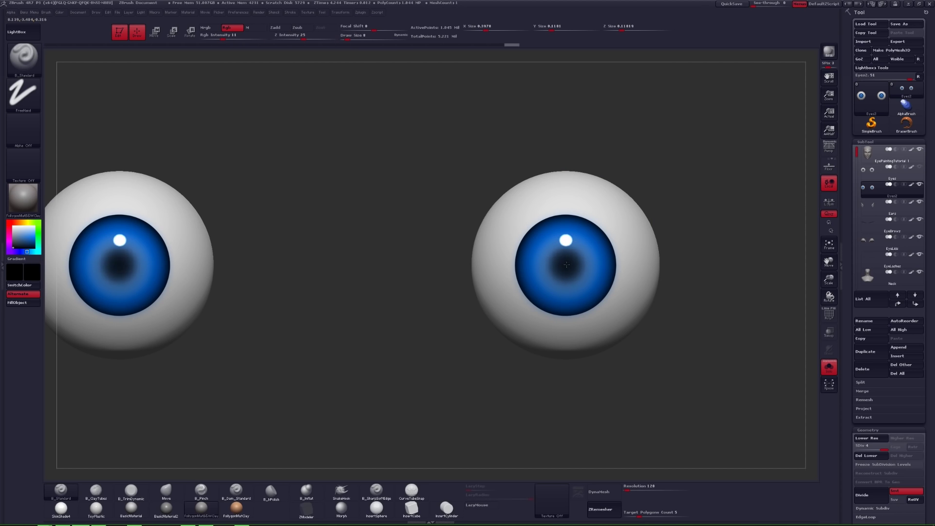
{"action": "left_click", "coordinate": [566, 264]}
Mask a small circular pupil area at the centre of each iris and invert the mask.
{"action": "key", "text": "alt+s"}
{"action": "right_click_drag", "start_coordinate": [584, 284], "coordinate": [548, 265], "text": "ctrl"}
{"action": "right_click_drag", "start_coordinate": [548, 265], "coordinate": [530, 293]}
{"action": "key", "text": "alt+s"}
{"action": "left_click_drag", "start_coordinate": [527, 219], "coordinate": [544, 280], "text": "ctrl"}
{"action": "key", "text": "alt+s"}
{"action": "right_click_drag", "start_coordinate": [545, 290], "coordinate": [584, 298]}
{"action": "key", "text": "alt+s"}
{"action": "key", "text": "alt+s"}
{"action": "key", "text": "alt+s"}
{"action": "key", "text": "ctrl+i"}
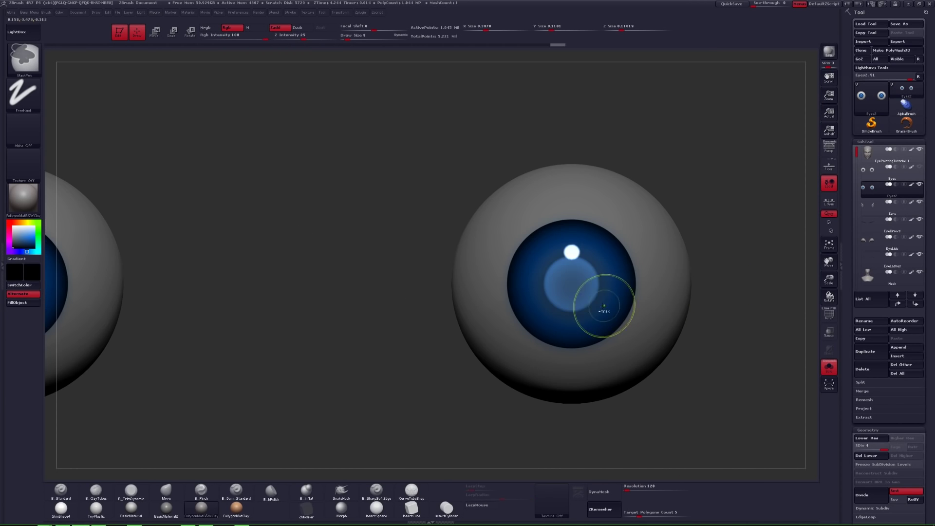
Colour the unmasked pupils of both eyes solid black, clear the mask, and check the eyes on the face.
{"action": "right_click_drag", "start_coordinate": [574, 285], "coordinate": [555, 237], "text": "ctrl"}
{"action": "left_click_drag", "start_coordinate": [641, 278], "coordinate": [657, 307], "text": "ctrl"}
{"action": "key", "text": "alt+s"}
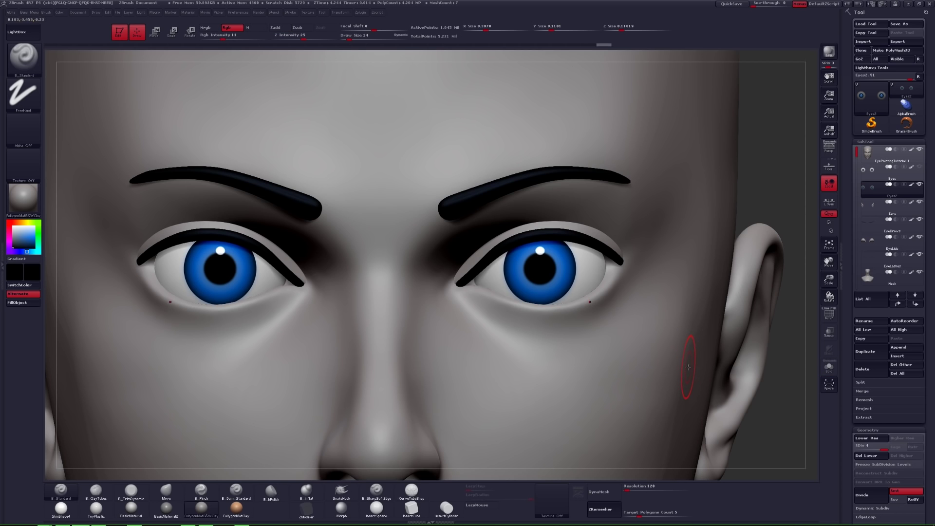
{"action": "key", "text": "alt+s"}
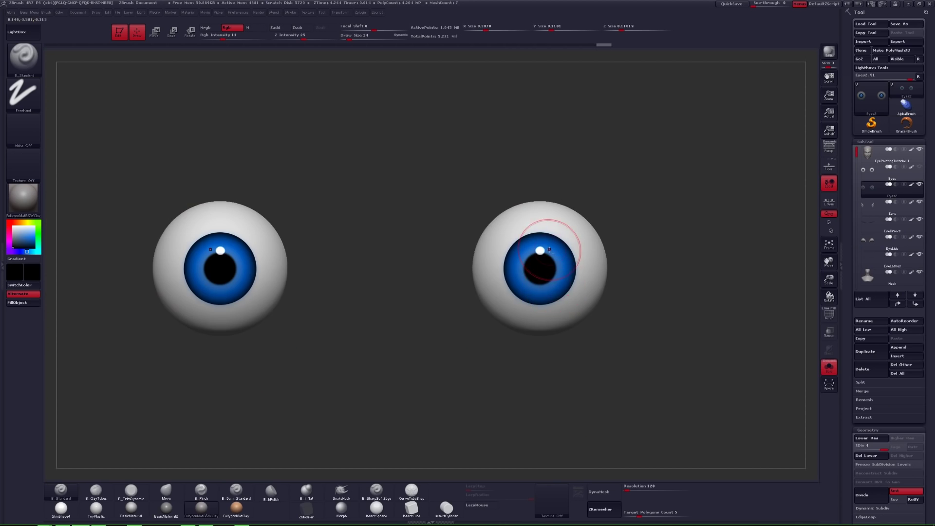
Try to darken the upper part of both irises with black at draw size 11 and RGB intensity 11.
{"action": "right_click_drag", "start_coordinate": [550, 251], "coordinate": [572, 253], "text": "ctrl"}
{"action": "key", "text": "space"}
{"action": "left_click_drag", "start_coordinate": [560, 267], "coordinate": [532, 248]}
{"action": "key", "text": "space"}
{"action": "right_click_drag", "start_coordinate": [530, 248], "coordinate": [530, 259], "text": "ctrl"}
{"action": "key", "text": "space"}
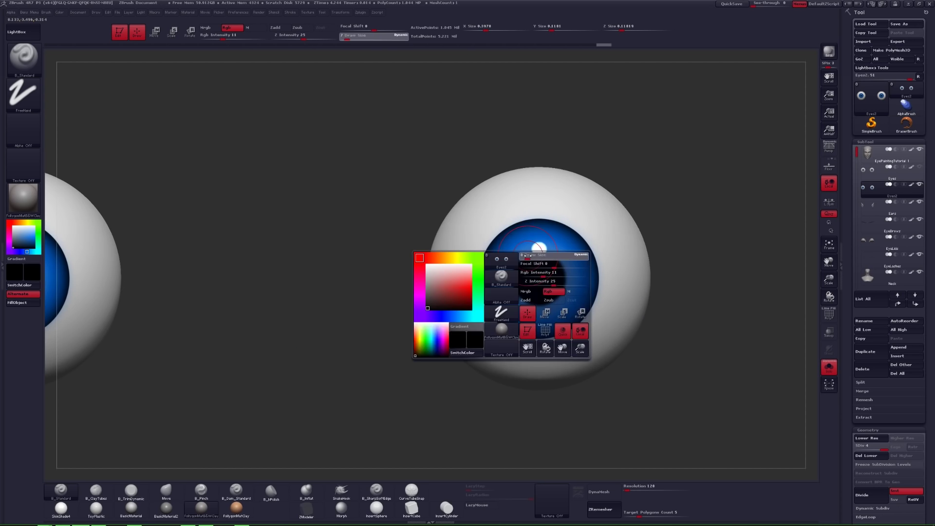
{"action": "left_click_drag", "start_coordinate": [529, 258], "coordinate": [533, 259]}
{"action": "left_click_drag", "start_coordinate": [503, 289], "coordinate": [514, 253]}
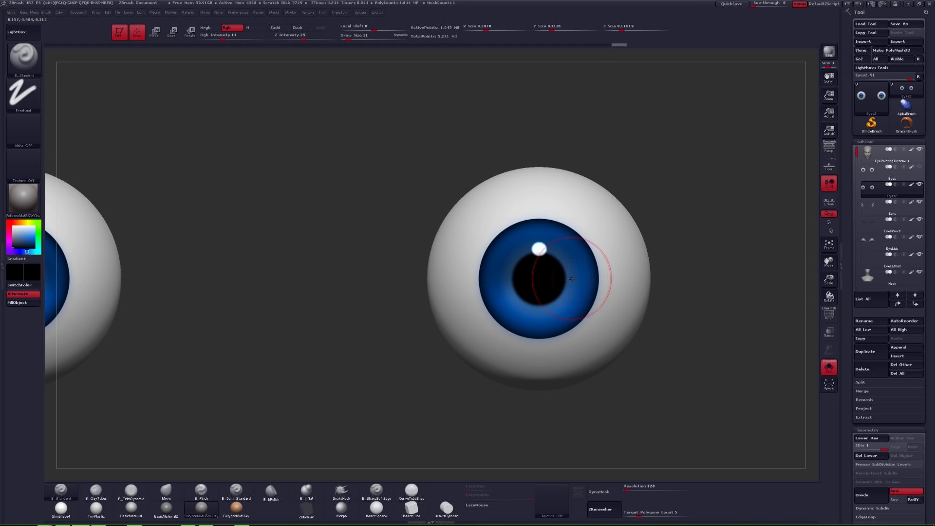
{"action": "key", "text": "ctrl+shift+s"}
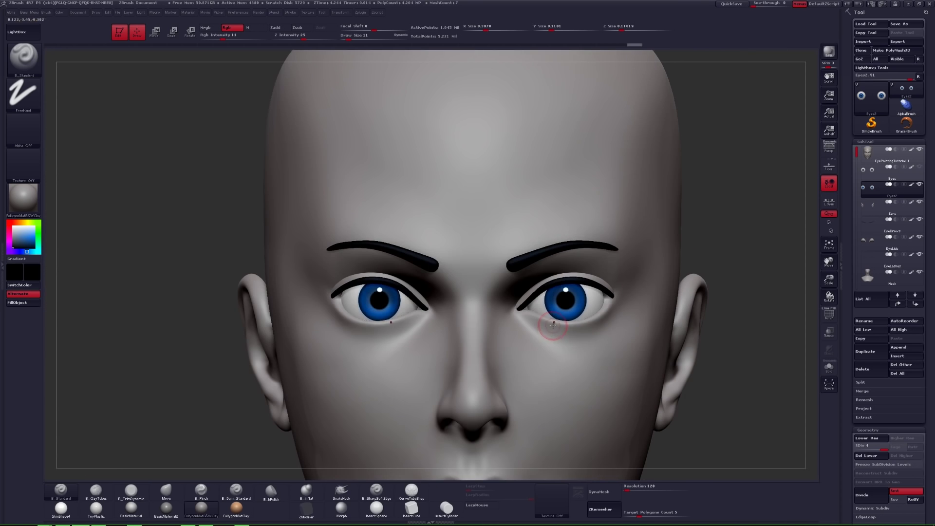
{"action": "key", "text": "ctrl+z"}
{"action": "key", "text": "ctrl+z"}
Mask everything except the irises, darken their upper part with black at draw size 18, and clear the mask.
{"action": "left_click", "coordinate": [829, 367]}
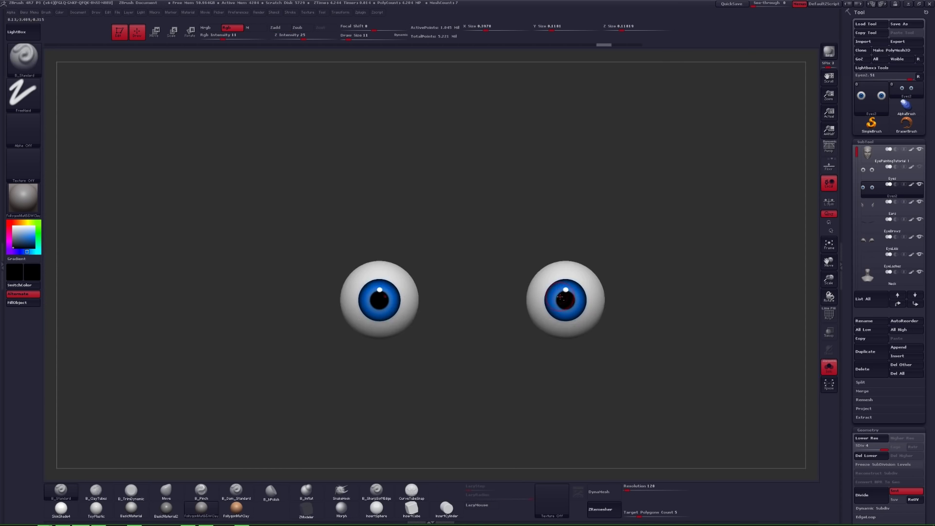
{"action": "right_click_drag", "start_coordinate": [633, 297], "coordinate": [633, 316], "text": "ctrl"}
{"action": "right_click_drag", "start_coordinate": [633, 316], "coordinate": [542, 316], "text": "shift"}
{"action": "left_click_drag", "start_coordinate": [527, 233], "coordinate": [579, 376], "text": "ctrl"}
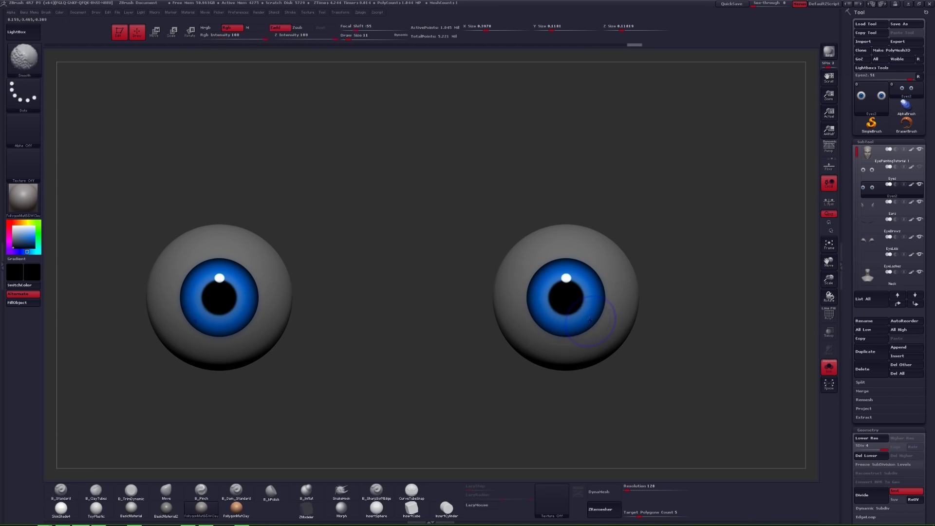
{"action": "key", "text": "space"}
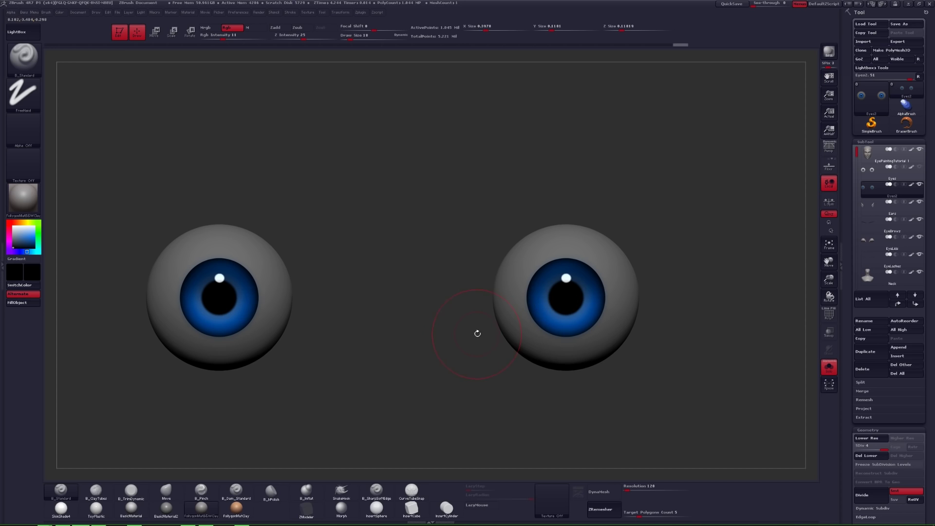
{"action": "left_click_drag", "start_coordinate": [644, 361], "coordinate": [691, 332], "text": "ctrl"}
{"action": "key", "text": "alt+s"}
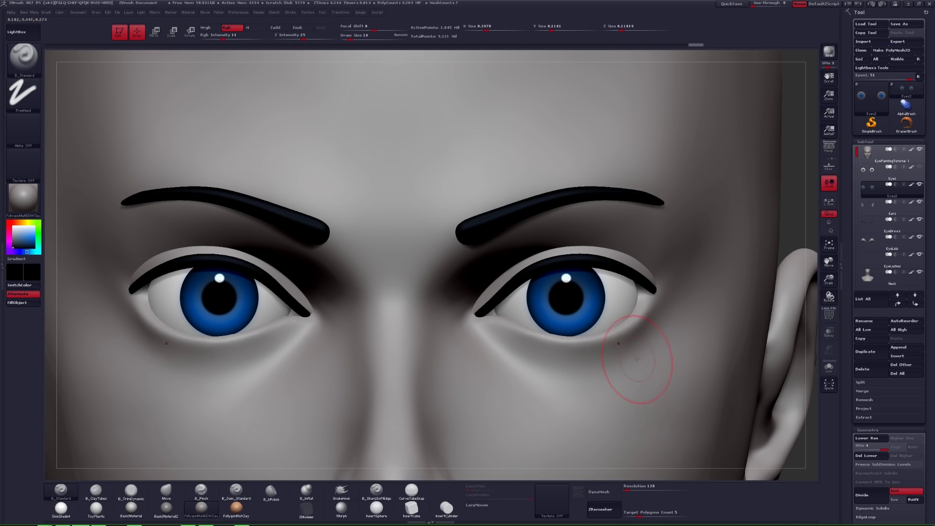
Choose a lighter blue paint colour for the irises and set the draw size to 14.
{"action": "key", "text": "f"}
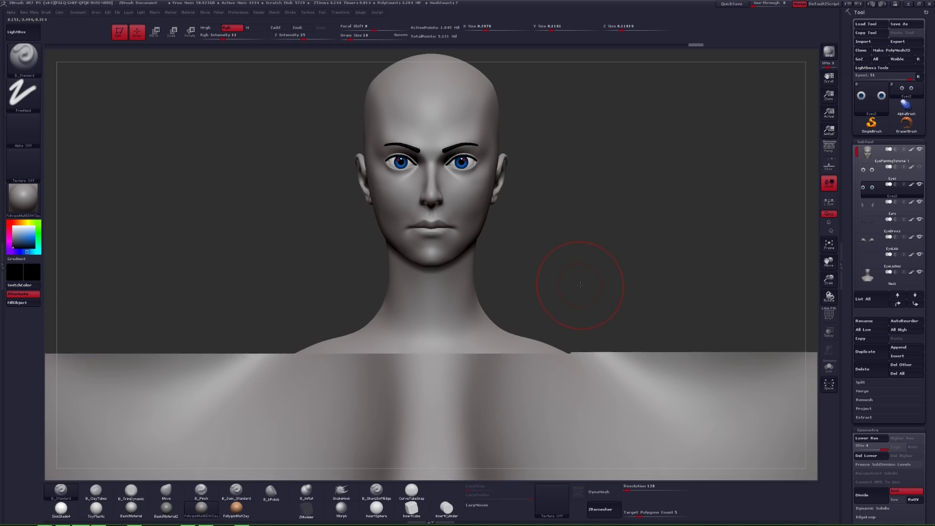
{"action": "left_click_drag", "start_coordinate": [542, 217], "coordinate": [575, 356], "text": "alt"}
{"action": "key", "text": "alt+s"}
{"action": "right_click_drag", "start_coordinate": [487, 254], "coordinate": [580, 325], "text": "ctrl"}
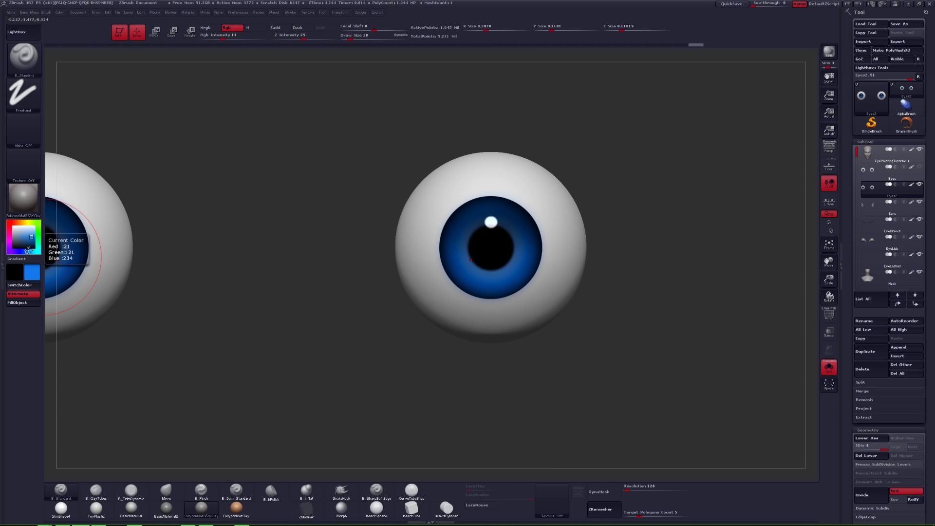
{"action": "left_click_drag", "start_coordinate": [31, 236], "coordinate": [30, 233]}
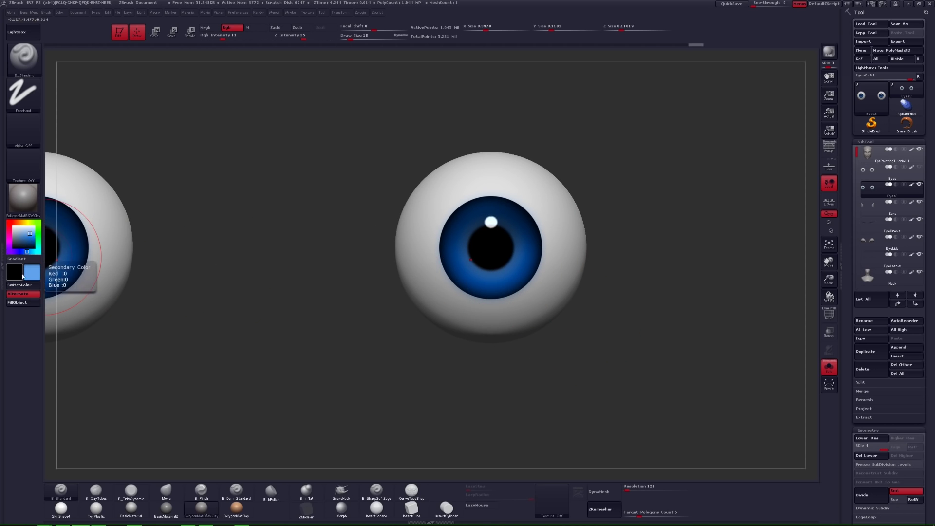
{"action": "key", "text": "space"}
{"action": "left_click", "coordinate": [288, 242]}
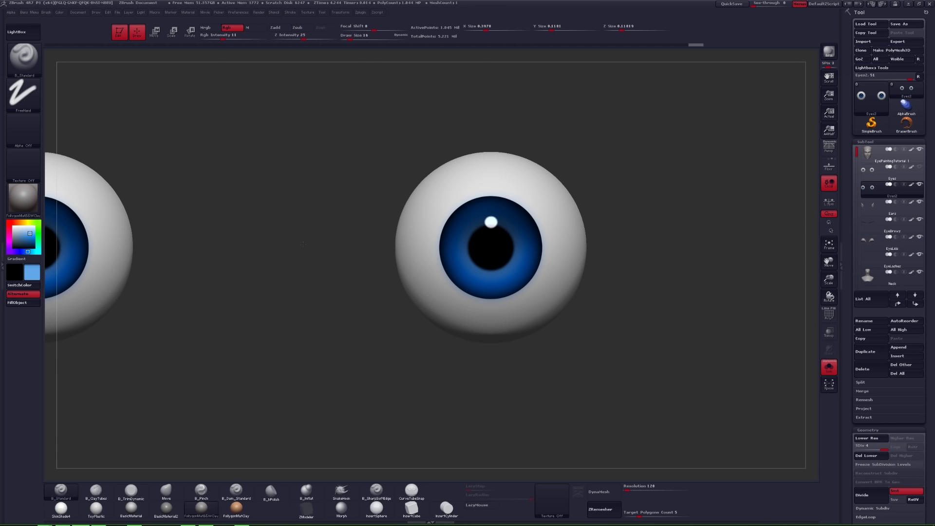
Mask the eyeballs outside the irises and paint light blue over the lower part of the irises.
{"action": "right_click_drag", "start_coordinate": [292, 243], "coordinate": [238, 199], "text": "ctrl"}
{"action": "right_click_drag", "start_coordinate": [497, 257], "coordinate": [528, 304], "text": "shift"}
{"action": "key", "text": "space"}
{"action": "key", "text": "space"}
{"action": "left_click_drag", "start_coordinate": [494, 225], "coordinate": [491, 224]}
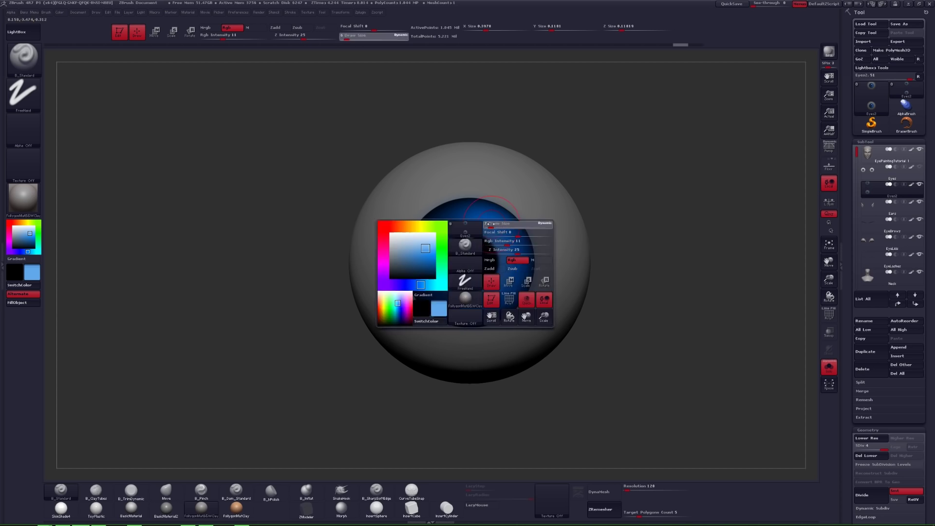
{"action": "left_click_drag", "start_coordinate": [513, 277], "coordinate": [502, 297]}
Brighten the lower irises with more light blue strokes, reducing the draw size to 2, and clear the mask.
{"action": "key", "text": "space"}
{"action": "left_click_drag", "start_coordinate": [500, 225], "coordinate": [503, 225]}
{"action": "left_click_drag", "start_coordinate": [515, 273], "coordinate": [511, 237]}
{"action": "left_click_drag", "start_coordinate": [476, 317], "coordinate": [514, 272]}
{"action": "mouse_move", "coordinate": [516, 263]}
{"action": "left_mouse_down"}
{"action": "mouse_move", "coordinate": [512, 219]}
{"action": "mouse_move", "coordinate": [487, 310]}
{"action": "mouse_move", "coordinate": [495, 306]}
{"action": "left_mouse_up"}
{"action": "key", "text": "space"}
{"action": "left_click_drag", "start_coordinate": [489, 214], "coordinate": [512, 238]}
{"action": "mouse_move", "coordinate": [629, 312]}
{"action": "left_mouse_down", "text": "alt"}
{"action": "mouse_move", "coordinate": [629, 273]}
{"action": "mouse_move", "coordinate": [681, 254]}
{"action": "mouse_move", "coordinate": [612, 295]}
{"action": "left_mouse_up", "text": "alt"}
{"action": "key", "text": "s"}
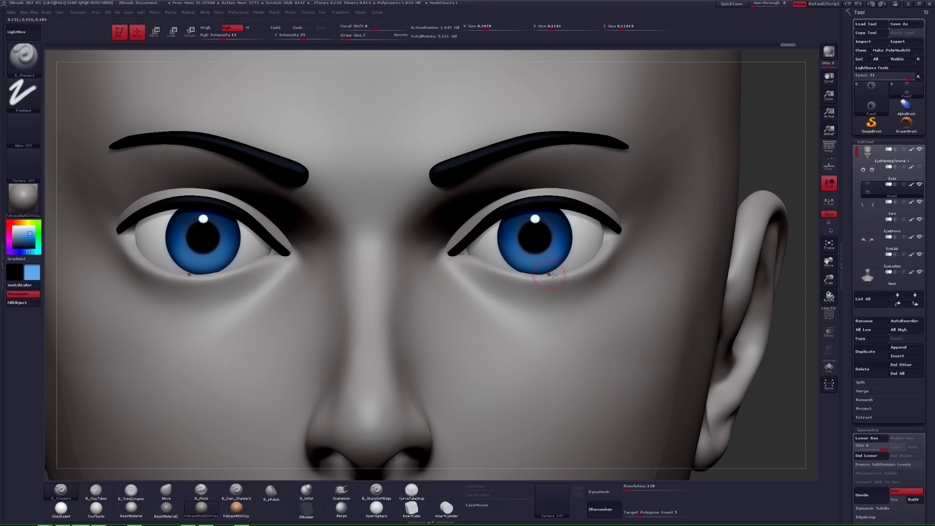
Set the paint colour to black and the draw size to 20 for shading the eyeballs.
{"action": "right_click_drag", "start_coordinate": [537, 261], "coordinate": [523, 271], "text": "ctrl"}
{"action": "left_click", "coordinate": [13, 247]}
{"action": "key", "text": "space"}
{"action": "left_click_drag", "start_coordinate": [482, 245], "coordinate": [486, 246]}
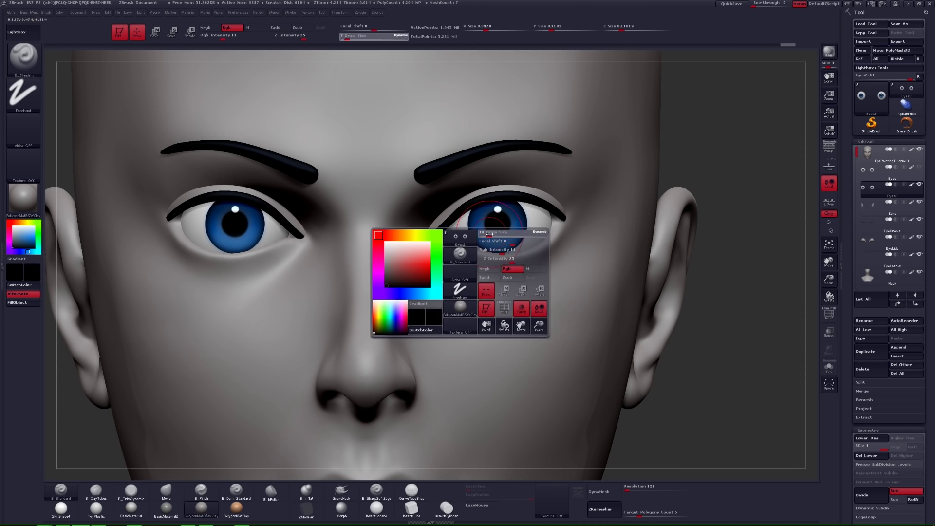
Try to paint soft black shading on the upper whites of both eyeballs and compare it with the eyelids.
{"action": "mouse_move", "coordinate": [454, 222]}
{"action": "right_mouse_down", "text": "alt"}
{"action": "mouse_move", "coordinate": [461, 301]}
{"action": "mouse_move", "coordinate": [474, 312]}
{"action": "right_mouse_up", "text": "alt"}
{"action": "key", "text": "s"}
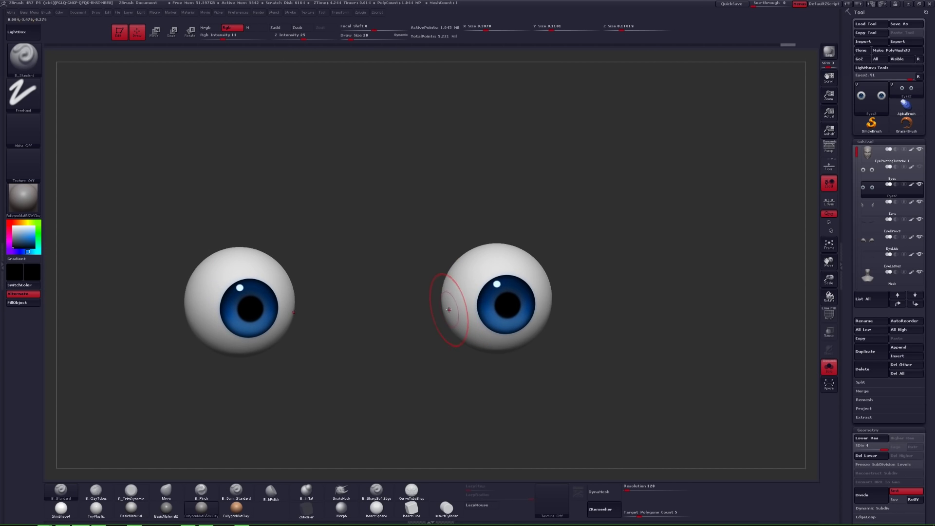
{"action": "mouse_move", "coordinate": [449, 309]}
{"action": "left_mouse_down"}
{"action": "mouse_move", "coordinate": [472, 275]}
{"action": "mouse_move", "coordinate": [536, 285]}
{"action": "left_mouse_up"}
{"action": "key", "text": "s"}
{"action": "right_click_drag", "start_coordinate": [510, 304], "coordinate": [443, 311]}
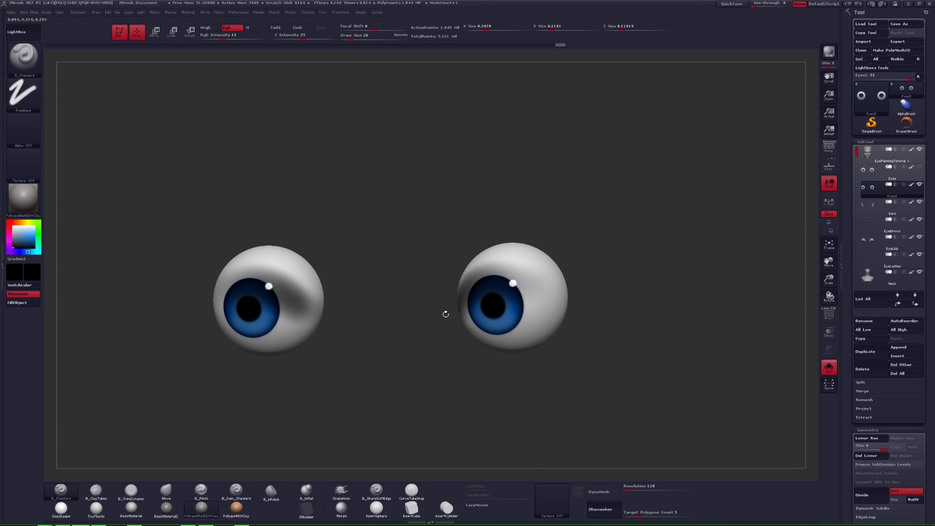
{"action": "key", "text": "shift+s"}
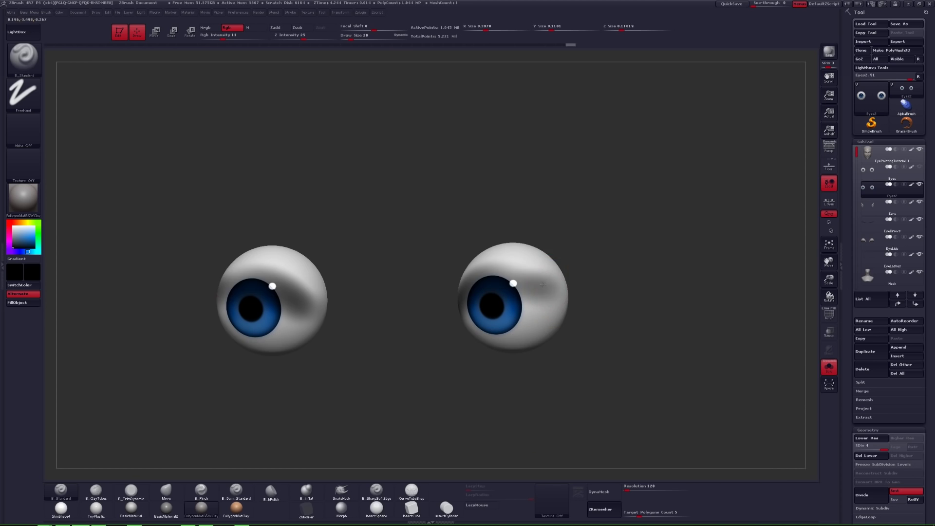
{"action": "mouse_move", "coordinate": [523, 286]}
{"action": "right_mouse_down"}
{"action": "mouse_move", "coordinate": [446, 309]}
{"action": "mouse_move", "coordinate": [489, 304]}
{"action": "right_mouse_up"}
{"action": "left_click_drag", "start_coordinate": [426, 307], "coordinate": [451, 285]}
{"action": "left_click_drag", "start_coordinate": [425, 326], "coordinate": [446, 299]}
{"action": "key", "text": "shift+s"}
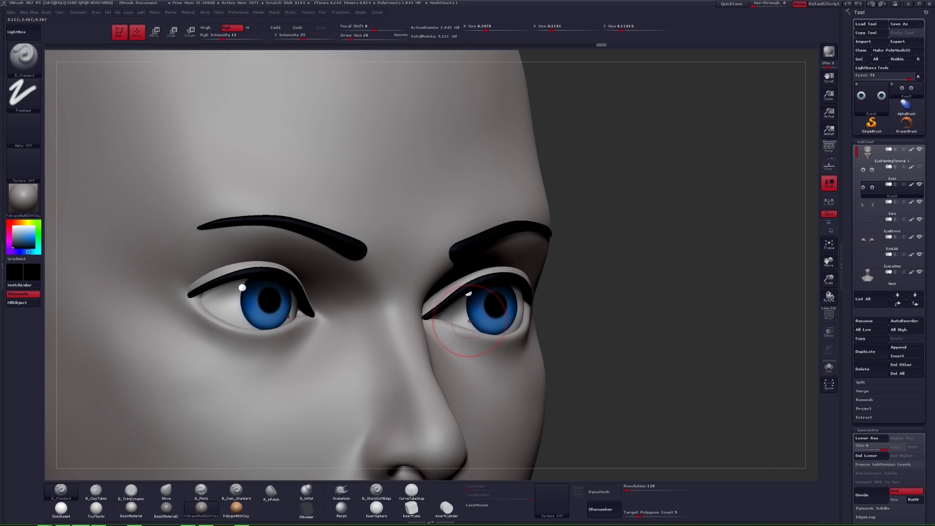
Try to extend the soft black shading over the eye whites and inspect it on the head.
{"action": "right_click_drag", "start_coordinate": [448, 337], "coordinate": [400, 330]}
{"action": "right_click_drag", "start_coordinate": [515, 321], "coordinate": [468, 319]}
{"action": "key", "text": "shift+s"}
{"action": "left_click_drag", "start_coordinate": [564, 303], "coordinate": [493, 269]}
{"action": "right_click_drag", "start_coordinate": [479, 292], "coordinate": [518, 292], "text": "shift"}
{"action": "key", "text": "shift+s"}
{"action": "mouse_move", "coordinate": [465, 331]}
{"action": "right_mouse_down"}
{"action": "mouse_move", "coordinate": [554, 323]}
{"action": "mouse_move", "coordinate": [560, 305]}
{"action": "right_mouse_up"}
{"action": "mouse_move", "coordinate": [560, 311]}
{"action": "right_mouse_down", "text": "shift"}
{"action": "mouse_move", "coordinate": [556, 360]}
{"action": "mouse_move", "coordinate": [541, 351]}
{"action": "right_mouse_up", "text": "shift"}
Undo all the black shading strokes painted on the eye whites.
{"action": "key", "text": "ctrl+z"}
{"action": "key", "text": "ctrl+z"}
{"action": "key", "text": "ctrl+z"}
{"action": "key", "text": "ctrl+z"}
{"action": "key", "text": "ctrl+z"}
{"action": "key", "text": "ctrl+z"}
{"action": "key", "text": "ctrl+z"}
{"action": "key", "text": "ctrl+z"}
Turn on perspective and set MaskLasso as the masking brush.
{"action": "key", "text": "p"}
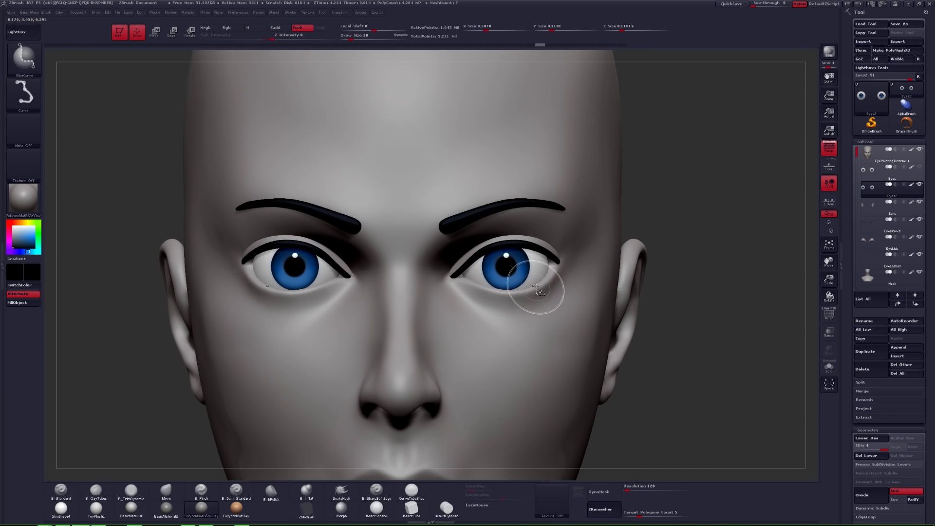
{"action": "left_click", "coordinate": [36, 58], "text": "ctrl"}
{"action": "left_click", "coordinate": [173, 100]}
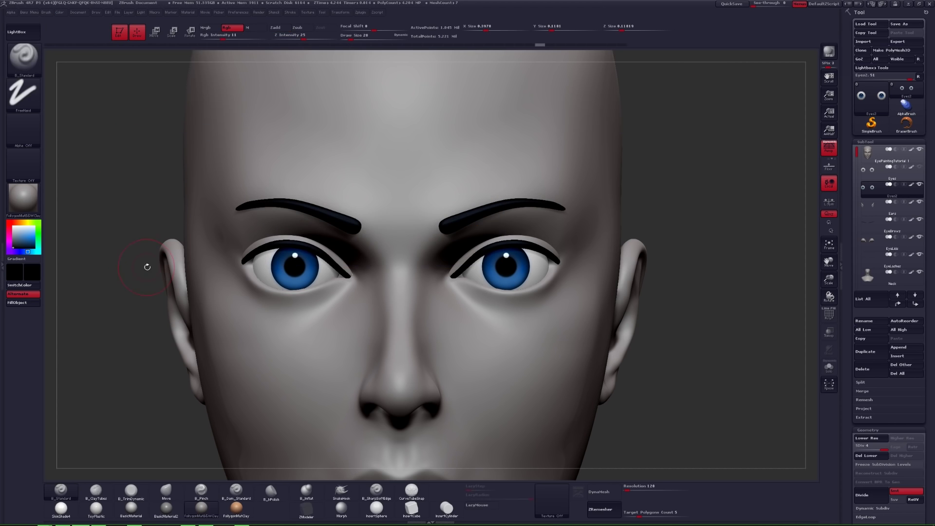
Try a lasso mask over the isolated eyeball and clear it.
{"action": "left_click", "coordinate": [828, 367]}
{"action": "mouse_move", "coordinate": [603, 188]}
{"action": "left_mouse_down", "text": "ctrl"}
{"action": "mouse_move", "coordinate": [565, 176]}
{"action": "mouse_move", "coordinate": [436, 204]}
{"action": "mouse_move", "coordinate": [428, 386]}
{"action": "left_mouse_up", "text": "ctrl"}
{"action": "mouse_move", "coordinate": [605, 238]}
{"action": "left_mouse_down", "text": "ctrl"}
{"action": "mouse_move", "coordinate": [643, 334]}
{"action": "mouse_move", "coordinate": [605, 357]}
{"action": "left_mouse_up", "text": "ctrl"}
{"action": "key", "text": "alt+shift+s"}
Lasso-mask the upper part of both eyeballs along the upper eyelids and invert the mask.
{"action": "key", "text": "ctrl"}
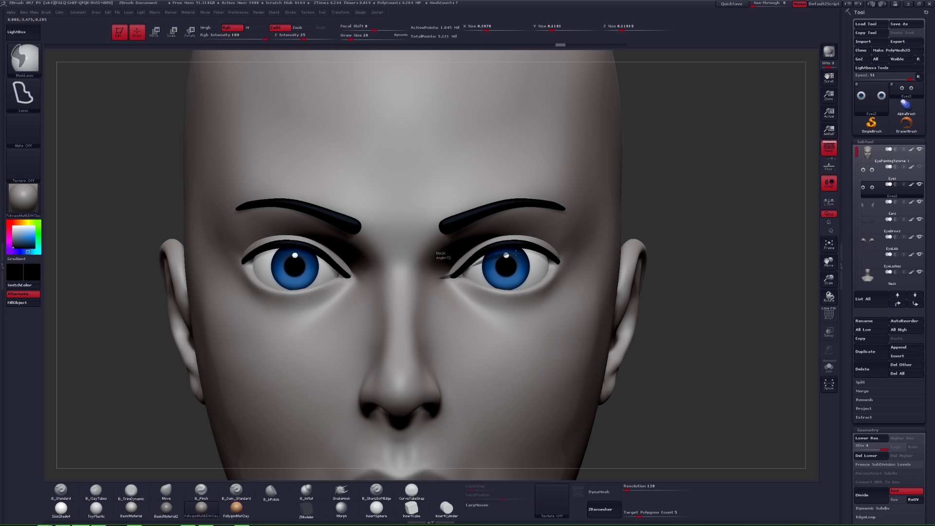
{"action": "mouse_move", "coordinate": [540, 256]}
{"action": "left_mouse_down", "text": "ctrl"}
{"action": "mouse_move", "coordinate": [605, 277]}
{"action": "mouse_move", "coordinate": [453, 117]}
{"action": "mouse_move", "coordinate": [390, 273]}
{"action": "mouse_move", "coordinate": [434, 278]}
{"action": "left_mouse_up", "text": "ctrl"}
{"action": "key", "text": "alt+shift+s"}
{"action": "key", "text": "alt+shift+s"}
{"action": "mouse_move", "coordinate": [538, 269]}
{"action": "right_mouse_down"}
{"action": "mouse_move", "coordinate": [521, 274]}
{"action": "mouse_move", "coordinate": [542, 274]}
{"action": "mouse_move", "coordinate": [541, 284]}
{"action": "right_mouse_up"}
{"action": "key", "text": "alt+shift+s"}
{"action": "left_click", "coordinate": [580, 263], "text": "ctrl"}
Lower the eyes to subdivision level 1 and repeatedly blur the mask edge, leaving the lower eyeballs masked.
{"action": "key", "text": "shift+d"}
{"action": "key", "text": "shift+d"}
{"action": "key", "text": "shift+d"}
{"action": "left_click", "coordinate": [541, 280], "text": "ctrl"}
{"action": "left_click", "coordinate": [572, 280], "text": "ctrl"}
{"action": "left_click", "coordinate": [540, 280], "text": "ctrl"}
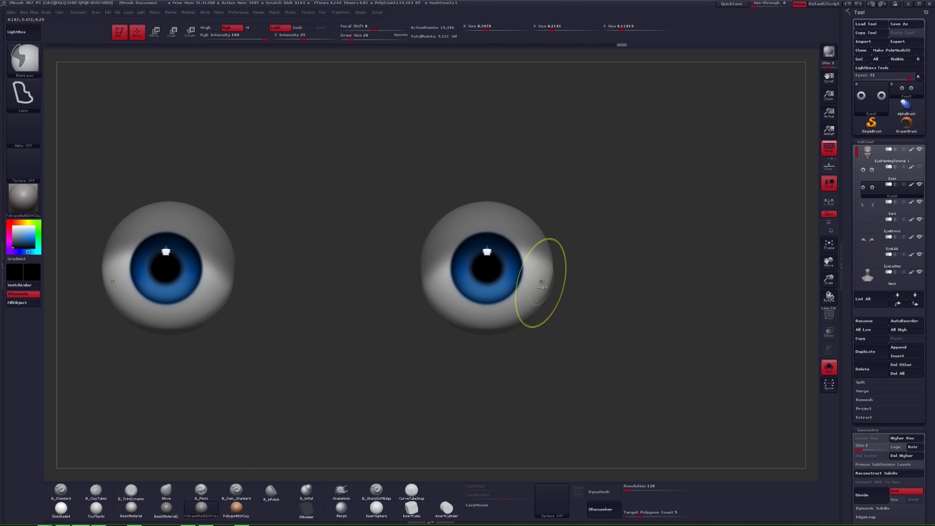
{"action": "left_click", "coordinate": [562, 283], "text": "ctrl"}
{"action": "left_click", "coordinate": [539, 287], "text": "ctrl"}
{"action": "left_click", "coordinate": [549, 288], "text": "ctrl"}
{"action": "key", "text": "alt+shift+s"}
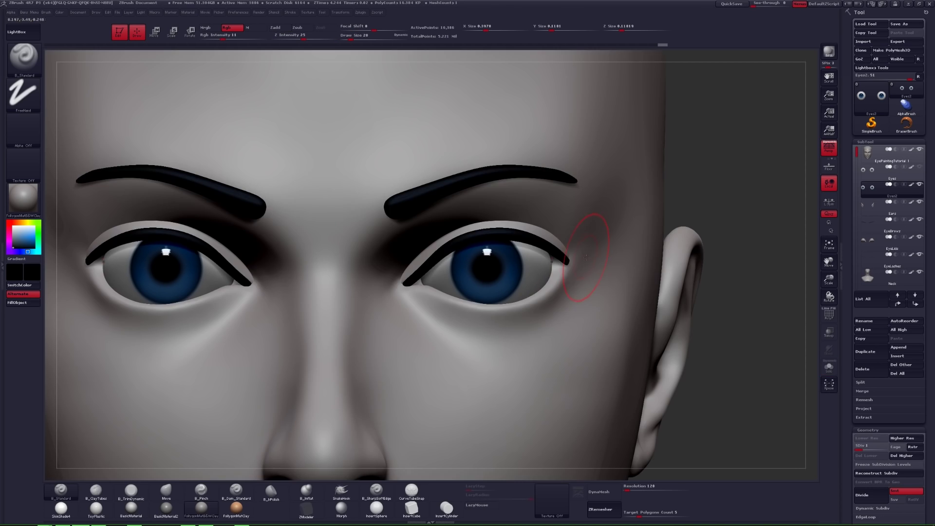
Fill the unmasked upper eyeballs with black at RGB intensity 11, hide the mask display, and check the face.
{"action": "key", "text": "alt+shift+s"}
{"action": "right_click_drag", "start_coordinate": [292, 262], "coordinate": [345, 268], "text": "ctrl"}
{"action": "right_click_drag", "start_coordinate": [345, 268], "coordinate": [388, 229], "text": "alt"}
{"action": "right_click", "coordinate": [388, 231]}
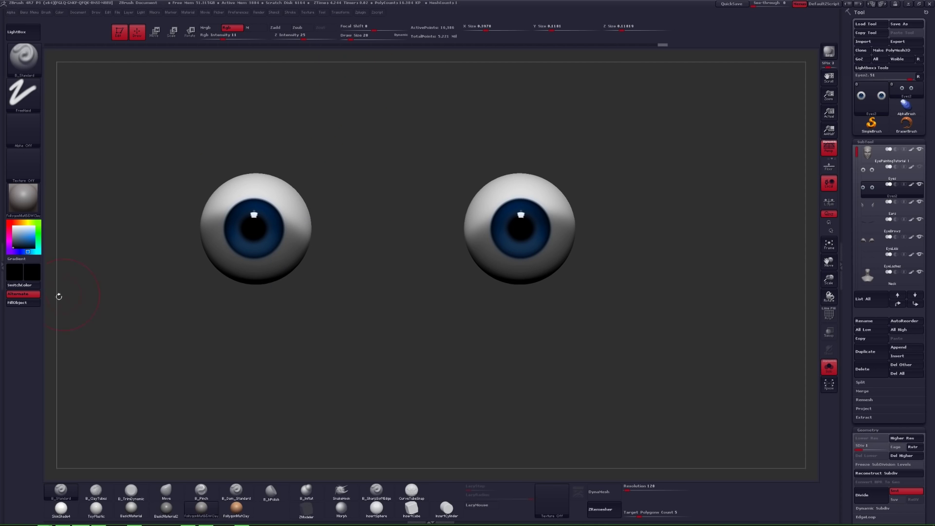
{"action": "left_click", "coordinate": [17, 302]}
{"action": "key", "text": "ctrl+h"}
{"action": "key", "text": "alt+shift+s"}
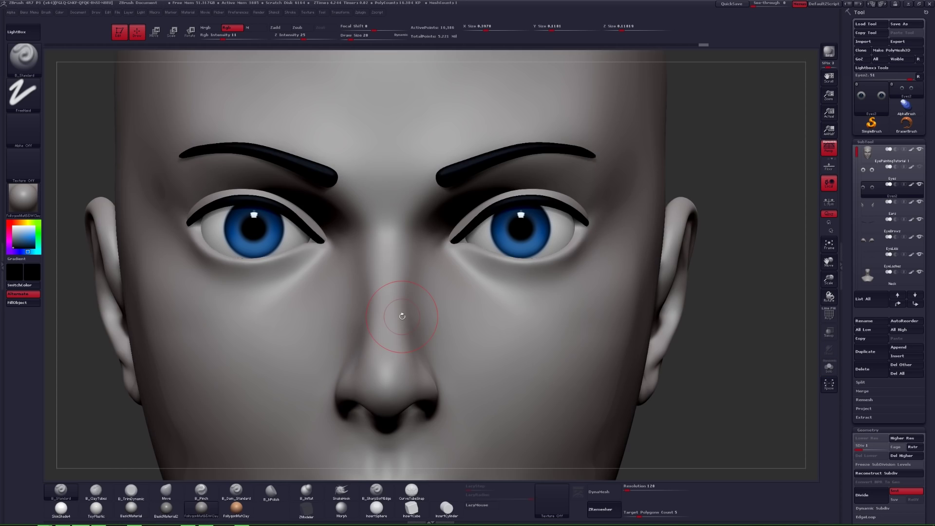
Deepen the shadow on the upper eyeballs with another black fill at RGB intensity 11.
{"action": "key", "text": "alt+shift+s"}
{"action": "key", "text": "ctrl+h"}
{"action": "left_click", "coordinate": [26, 304]}
{"action": "key", "text": "ctrl+h"}
{"action": "key", "text": "alt+shift+s"}
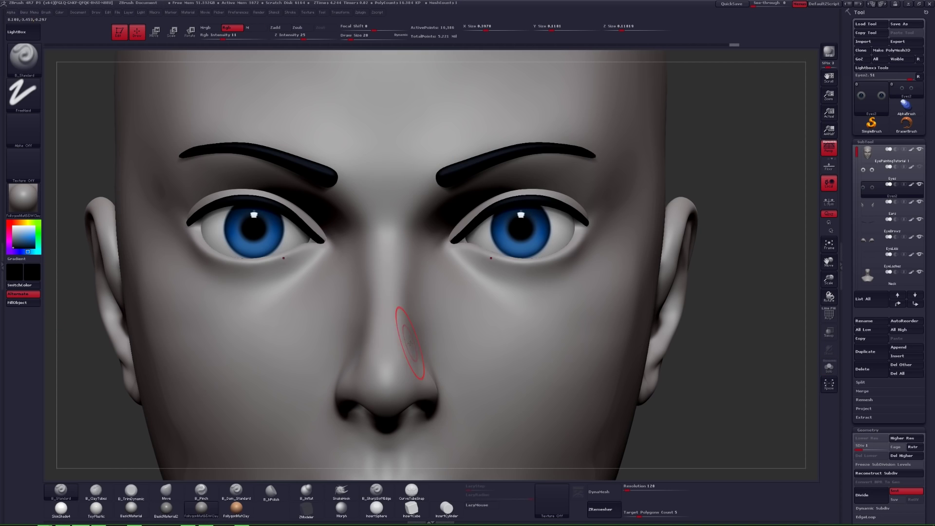
Raise the eyes to subdivision level 4 and undo the subdivision change.
{"action": "key", "text": "d"}
{"action": "key", "text": "d"}
{"action": "key", "text": "d"}
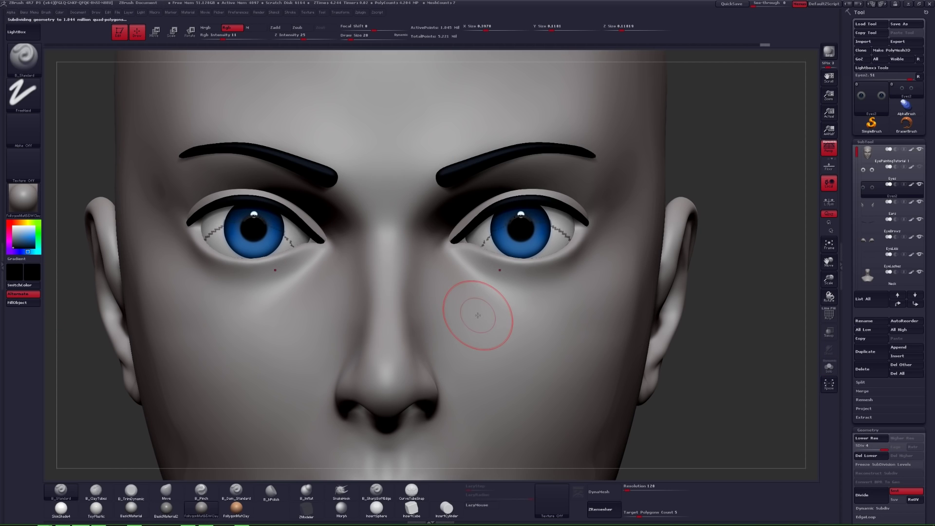
{"action": "key", "text": "ctrl"}
{"action": "key", "text": "ctrl+z"}
{"action": "key", "text": "ctrl+z"}
{"action": "key", "text": "ctrl+z"}
Apply one more black fill to the upper eyeballs and raise the eyes back to subdivision level 4.
{"action": "key", "text": "alt+shift+s"}
{"action": "key", "text": "ctrl+h"}
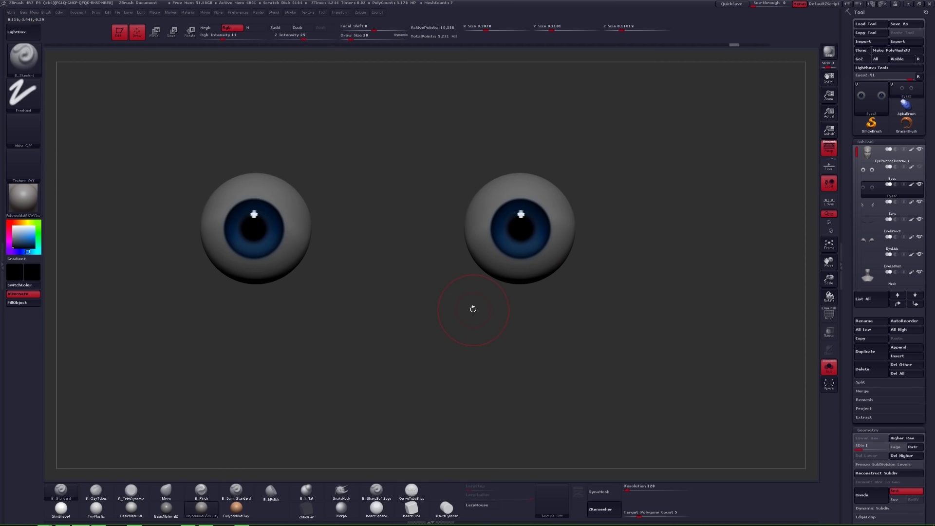
{"action": "key", "text": "ctrl+z"}
{"action": "left_click", "coordinate": [29, 302]}
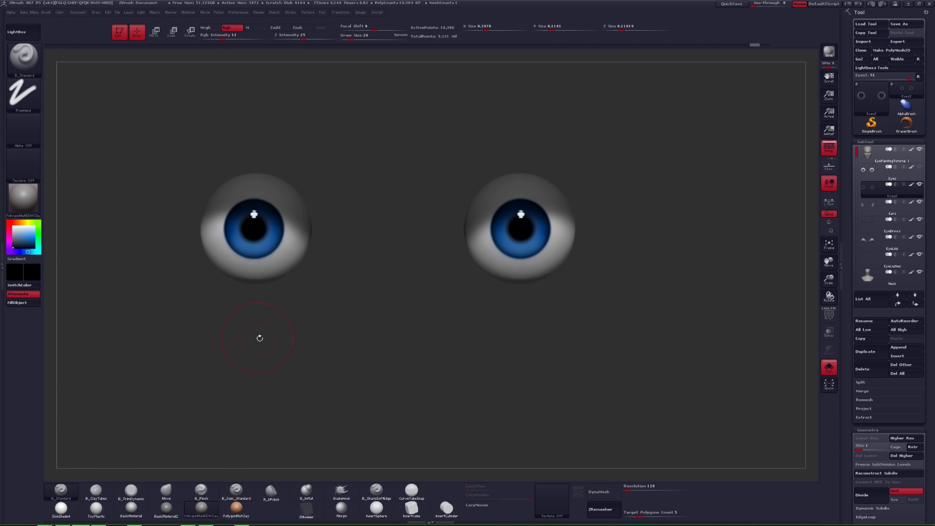
{"action": "key", "text": "d"}
{"action": "key", "text": "d"}
{"action": "key", "text": "d"}
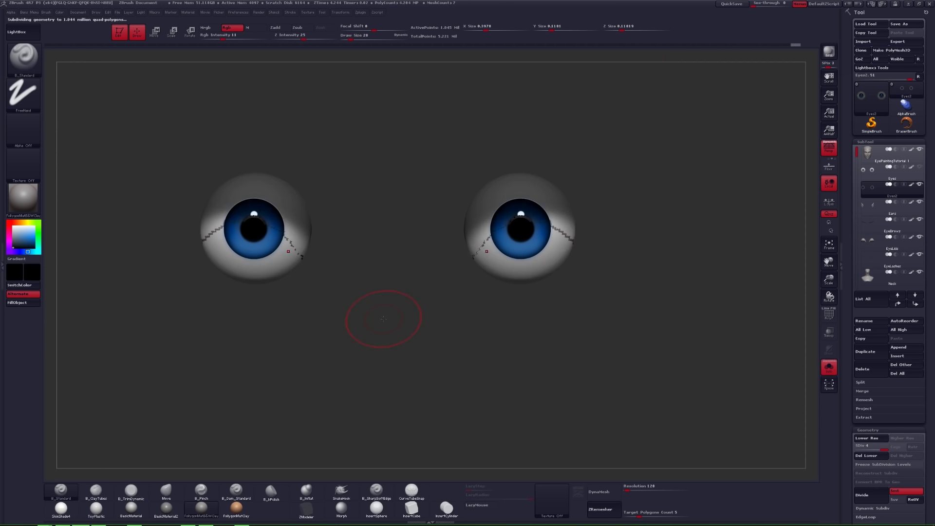
Fill the eyes with the ToyPlastic material in material-only mode, restore the clay material and RGB mode, and show the whole head.
{"action": "left_click", "coordinate": [254, 28]}
{"action": "left_click", "coordinate": [96, 508]}
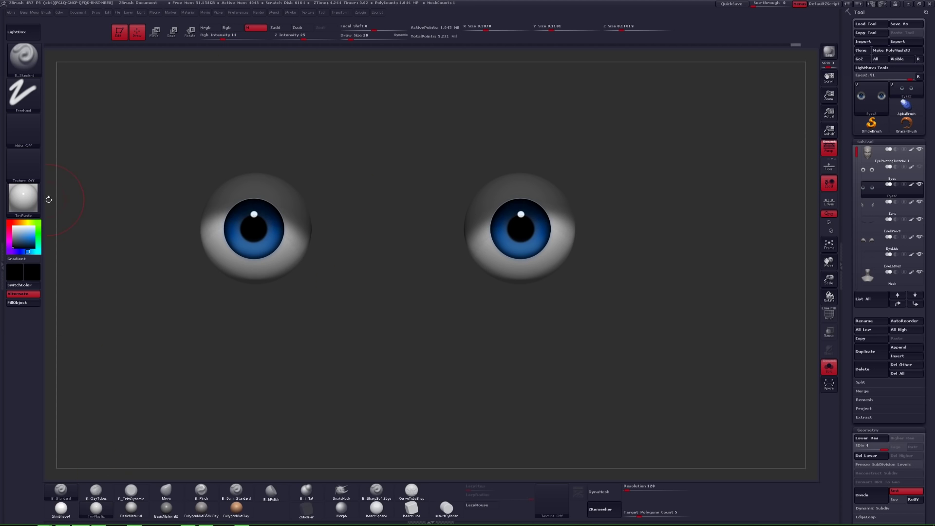
{"action": "left_click", "coordinate": [36, 305]}
{"action": "left_click", "coordinate": [199, 505]}
{"action": "left_click", "coordinate": [233, 28]}
{"action": "left_click", "coordinate": [829, 368]}
{"action": "left_click_drag", "start_coordinate": [716, 351], "coordinate": [667, 215], "text": "alt"}
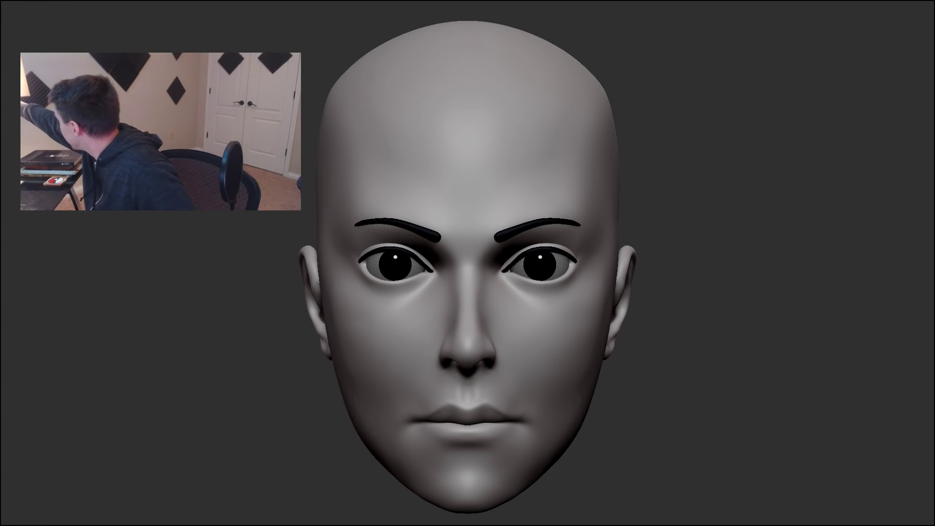